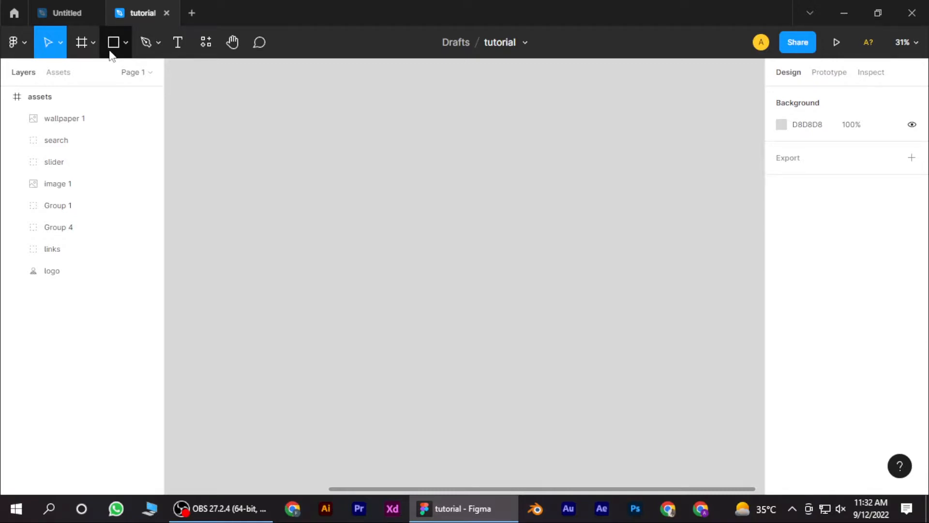
Create a new 1512 × 982 frame from the MacBook Pro 14" preset.
left_click(93, 43)
left_click(92, 70)
left_click(811, 185)
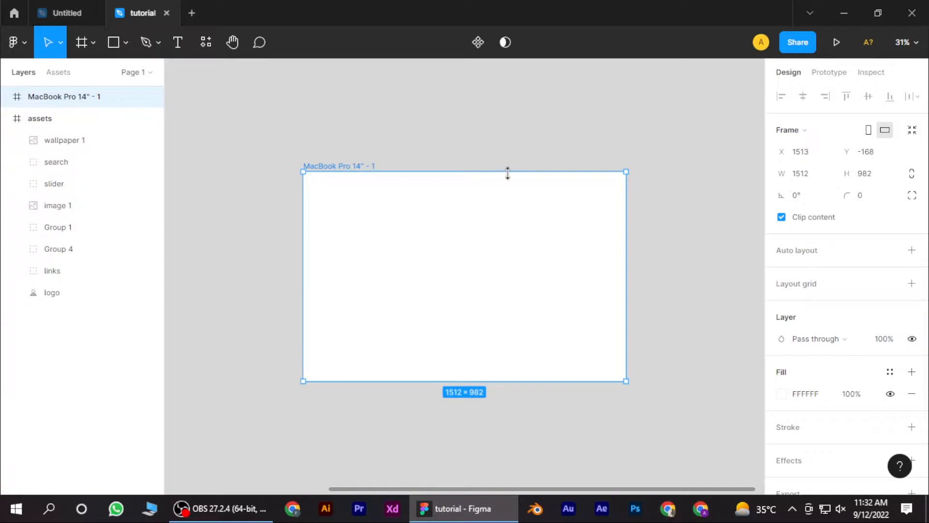
scroll(508, 172, "up", 2, "ctrl")
scroll(449, 143, "down", 1)
left_click(451, 142)
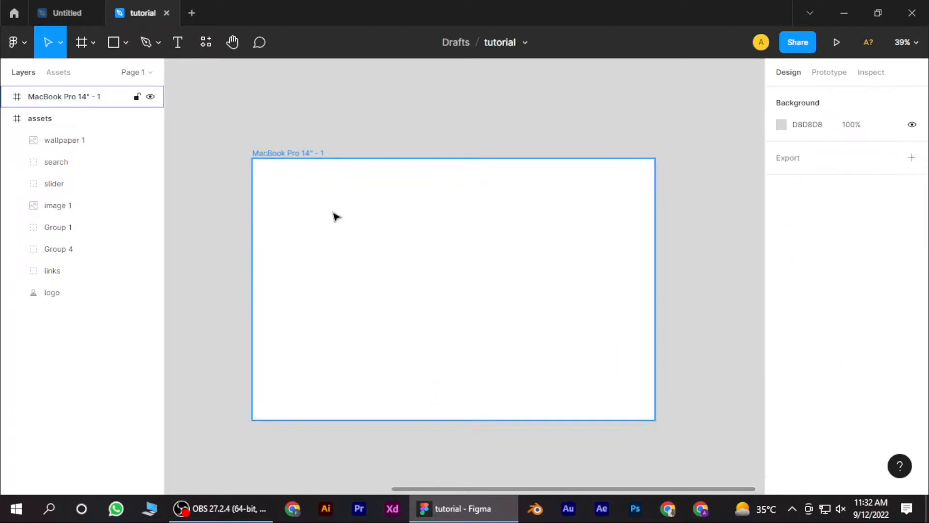
Move the wallpaper image from the assets frame into the MacBook Pro frame and enlarge it to cover the whole frame.
scroll(359, 228, "down", 5, "ctrl")
left_click_drag(220, 237, 412, 247)
scroll(410, 244, "up", 5, "ctrl")
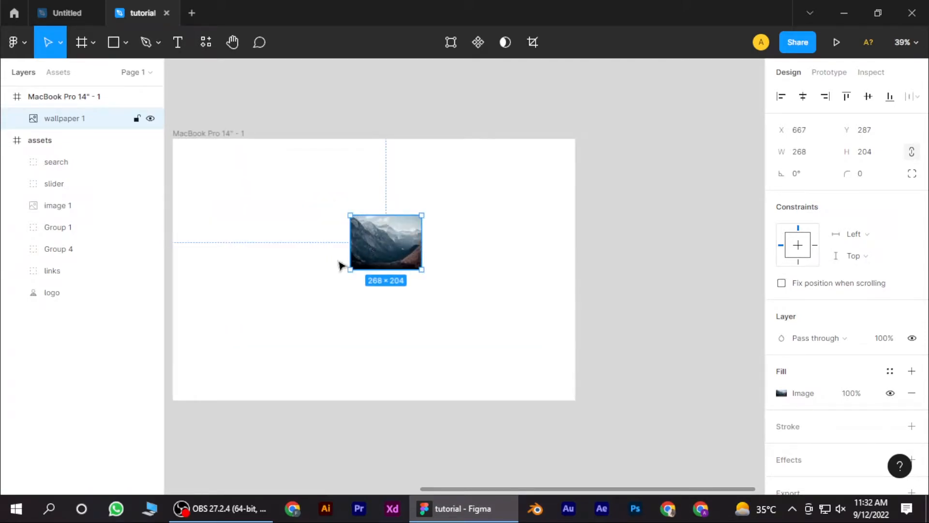
left_click_drag(334, 293, 376, 286)
left_click_drag(427, 247, 421, 251)
key("alt")
left_click_drag(473, 267, 627, 360)
left_click_drag(414, 260, 409, 310)
left_click(452, 112)
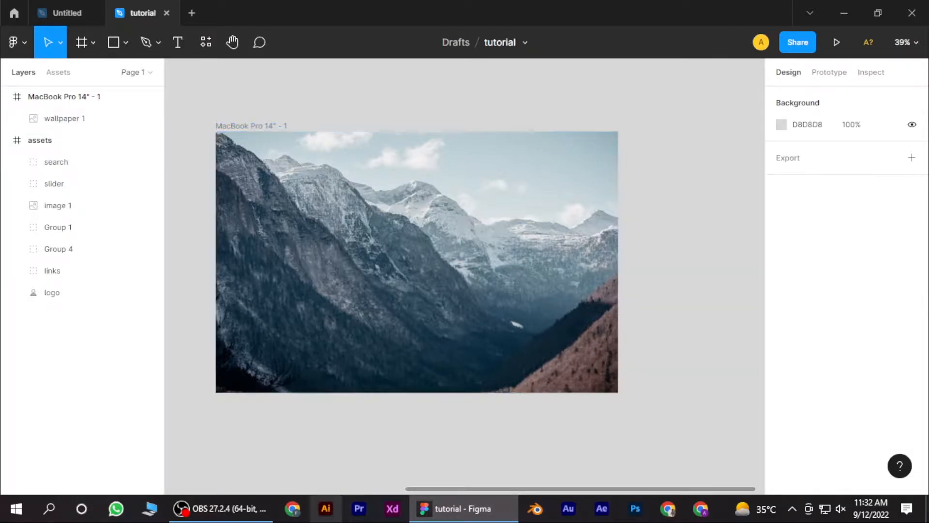
Draw a 1512 × 982 rectangle over the wallpaper and change its fill from solid to a linear gradient.
left_click(116, 42)
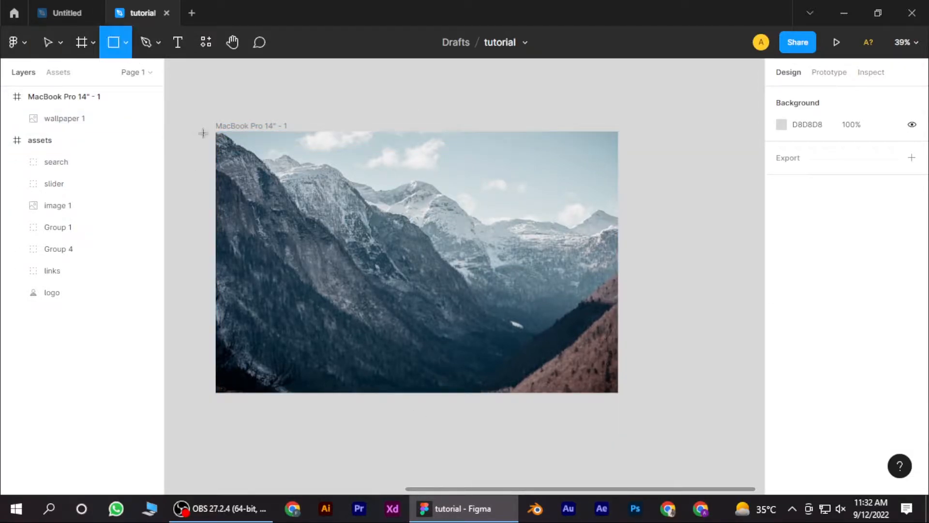
left_click_drag(212, 132, 618, 393)
left_click(782, 393)
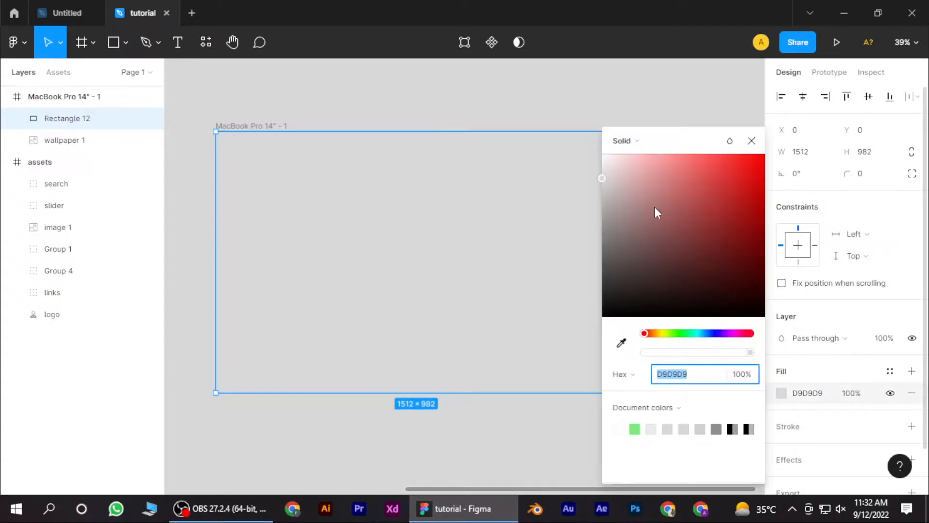
left_click_drag(686, 134, 809, 136)
left_click(745, 140)
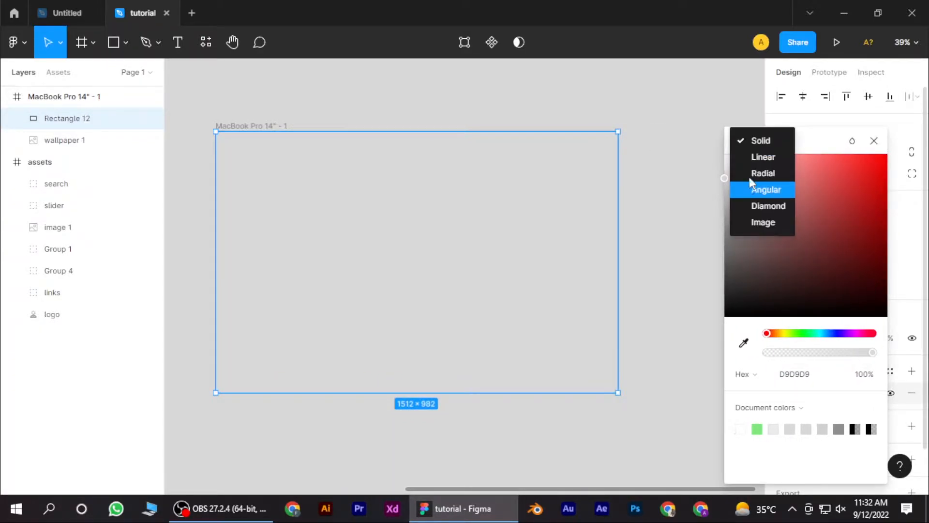
left_click(755, 158)
Set the gradient's opaque first stop to 090909 and its transparent end stop to near-black.
left_click(741, 122)
left_click_drag(748, 242, 720, 312)
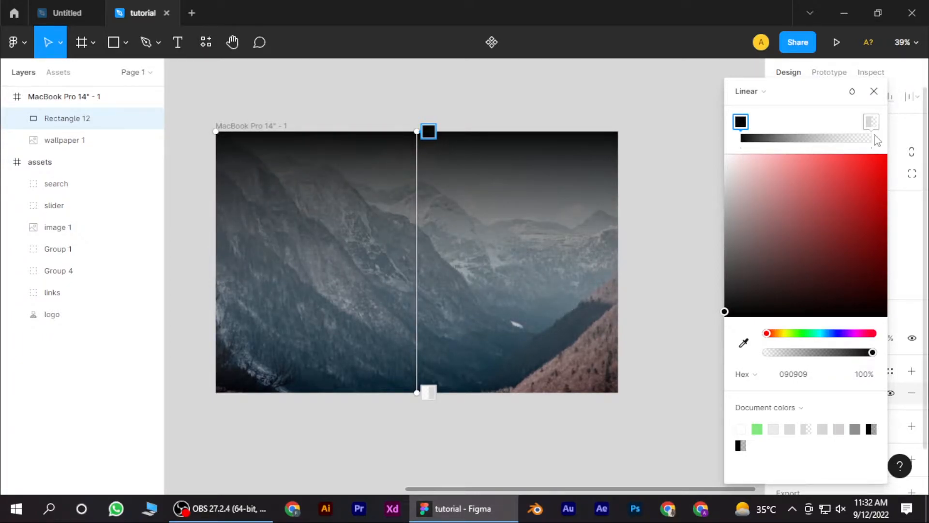
left_click(828, 382)
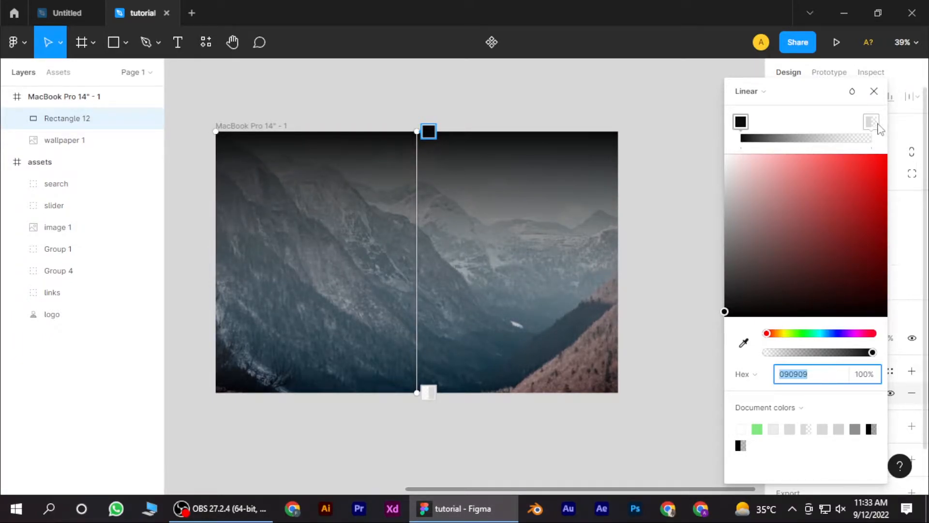
left_click(871, 121)
left_click_drag(750, 283, 719, 312)
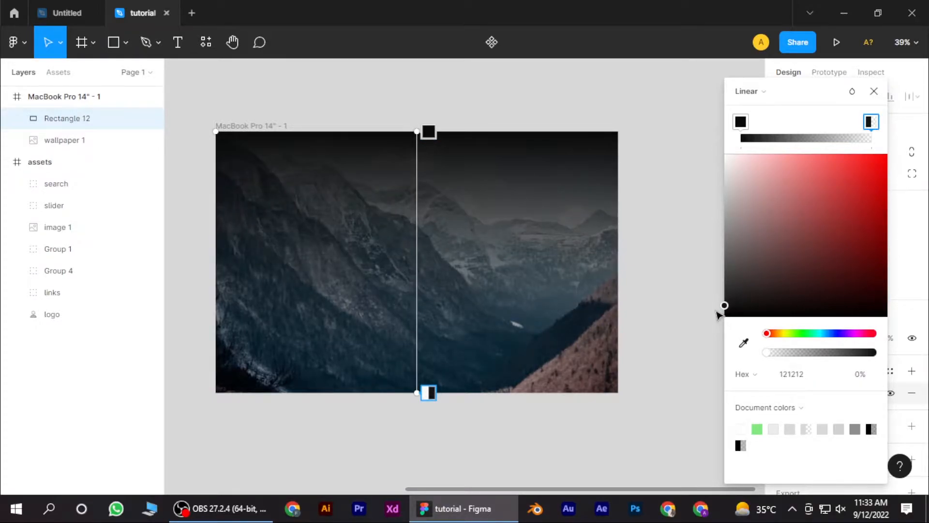
Reduce the opacity of the gradient's first stop to 70%.
left_click(741, 123)
left_click_drag(870, 355, 857, 353)
left_click(876, 382)
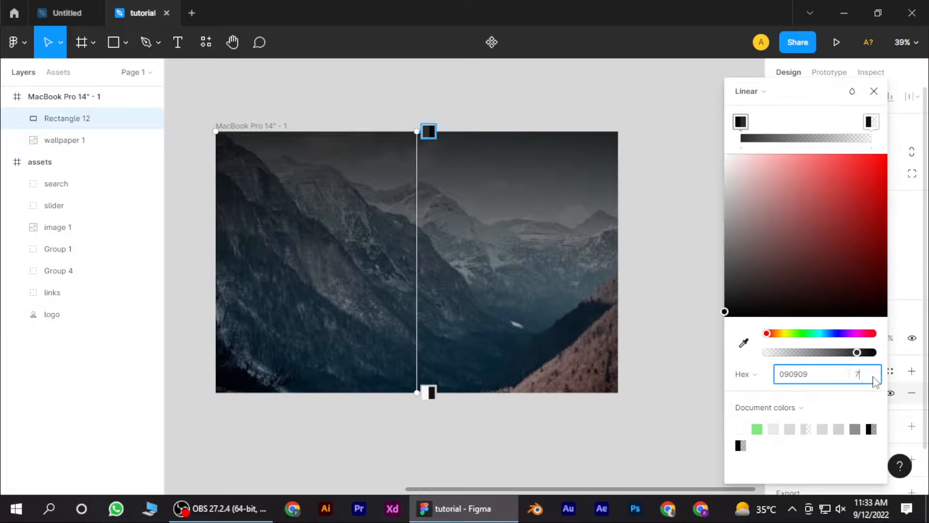
key("Return")
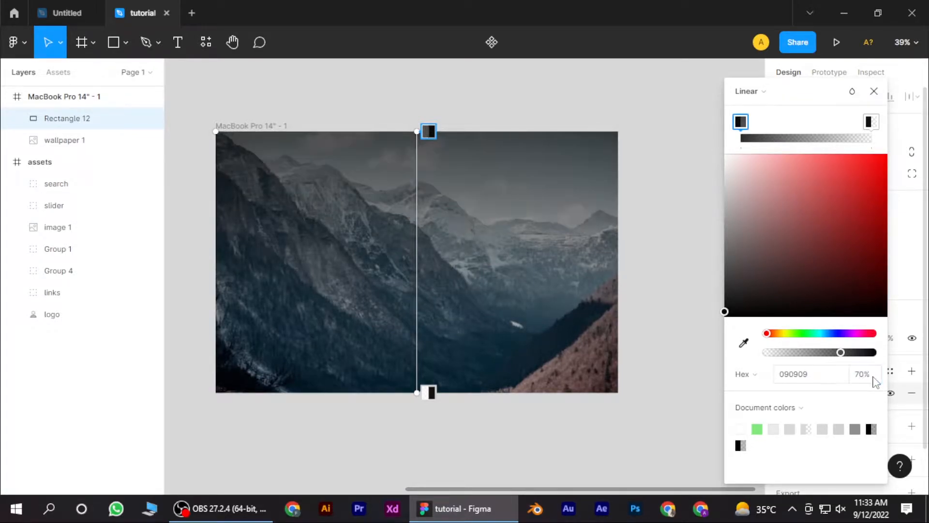
Run the gradient diagonally from the frame's upper-left corner to beyond its lower-right corner and close the fill settings.
left_click_drag(416, 132, 217, 137)
left_click_drag(415, 393, 695, 441)
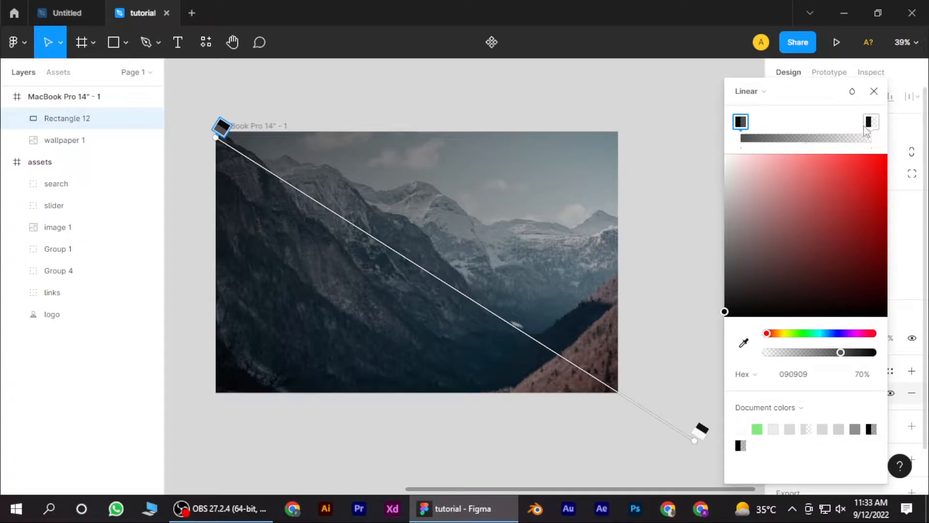
left_click(874, 91)
Copy the logo from the assets into the MacBook Pro frame and place it near the upper-left corner at about X 137, Y 51.
scroll(365, 110, "left", 3)
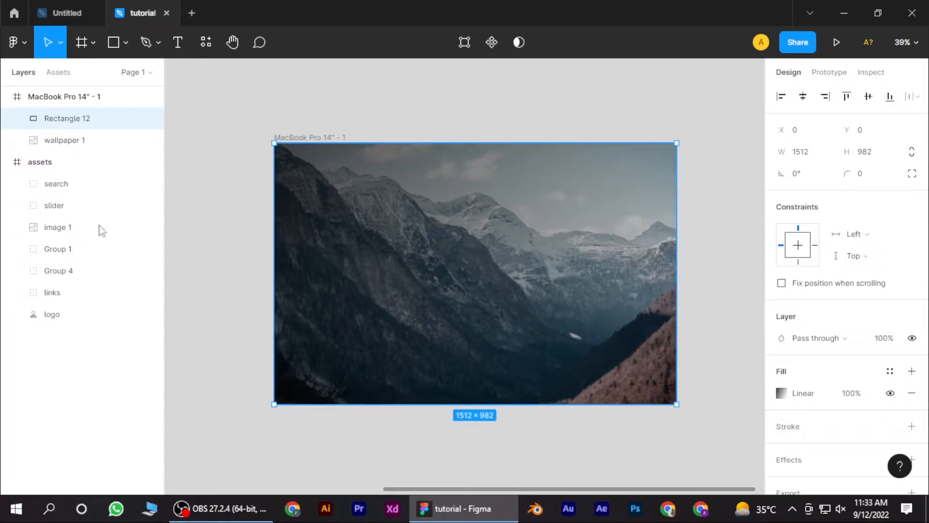
left_click(58, 315)
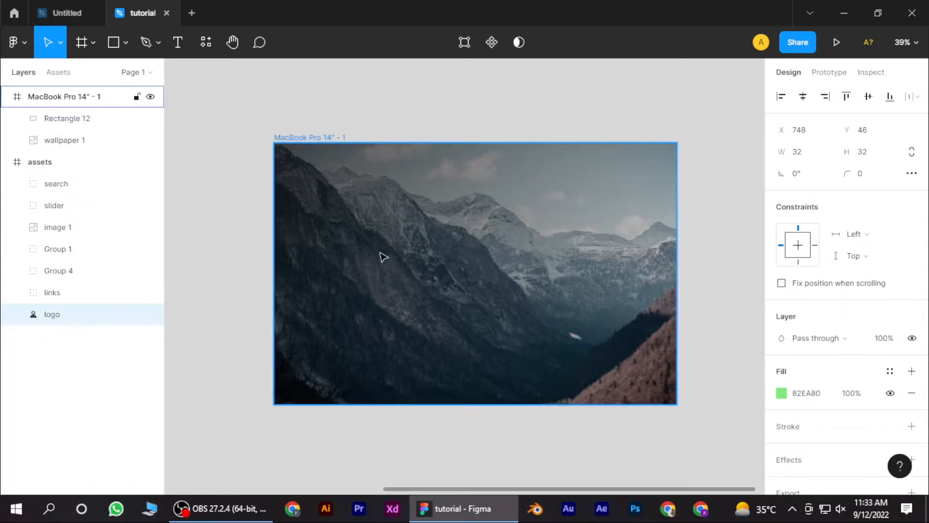
left_click(379, 202)
key("ctrl+v")
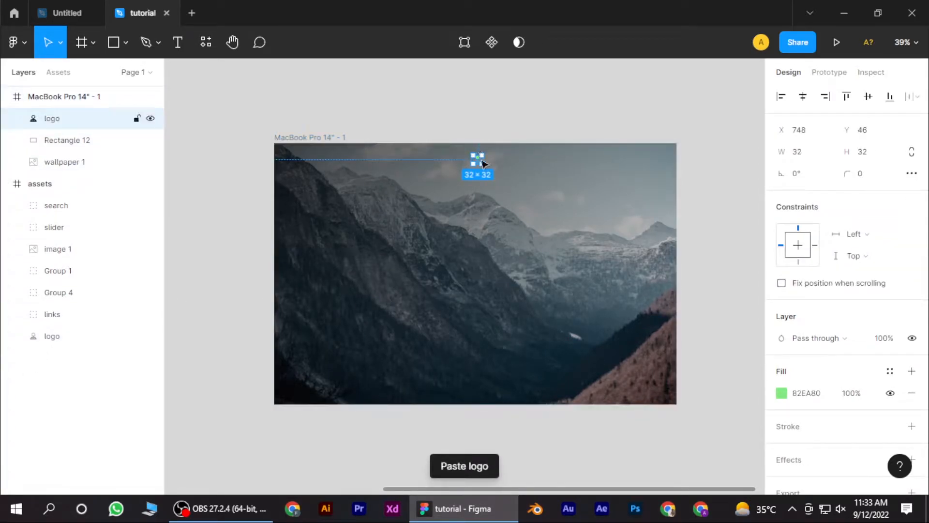
left_click_drag(481, 163, 318, 162)
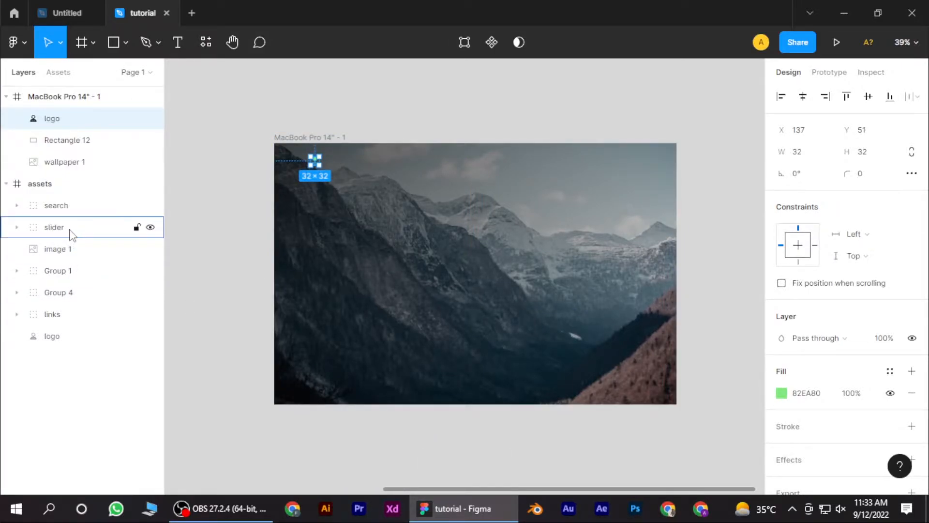
left_click(89, 145)
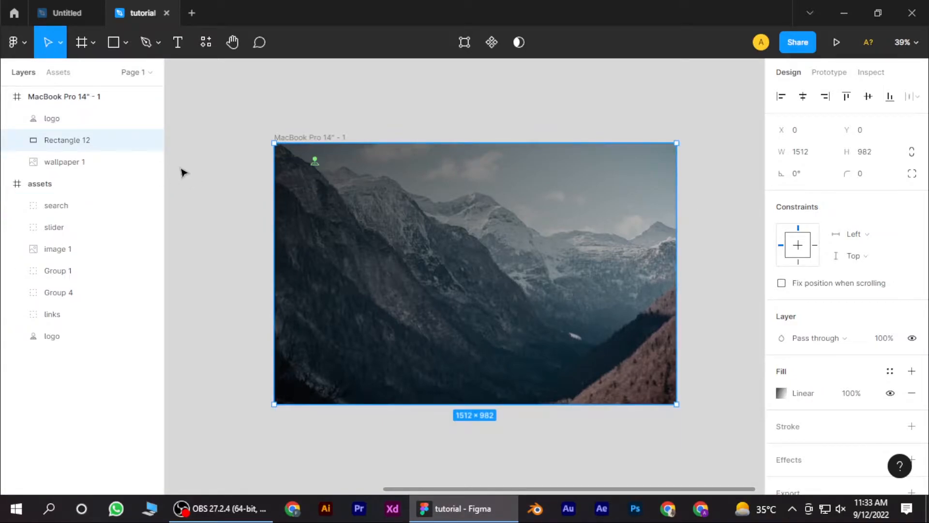
left_click(315, 162)
left_click(400, 120)
Add the text "Destinations" near the frame's upper edge, to the right of the logo.
left_click(178, 42)
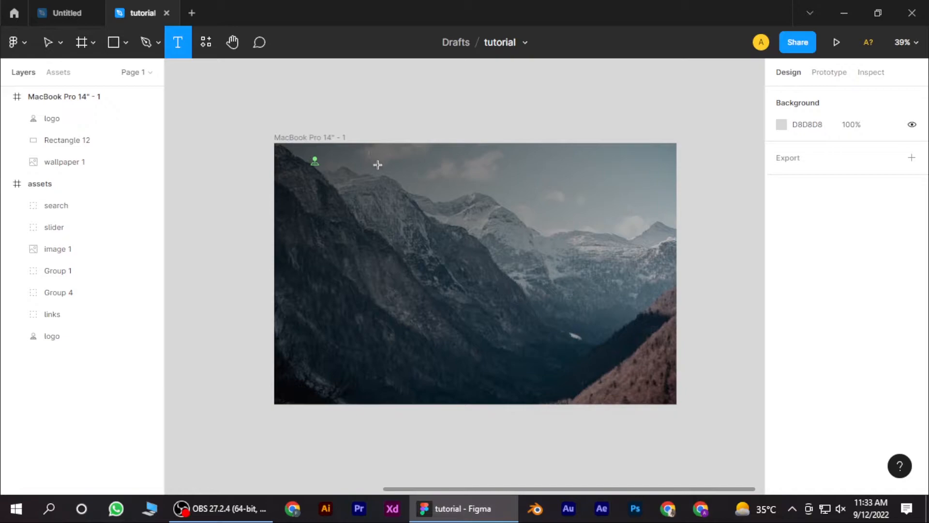
left_click(411, 163)
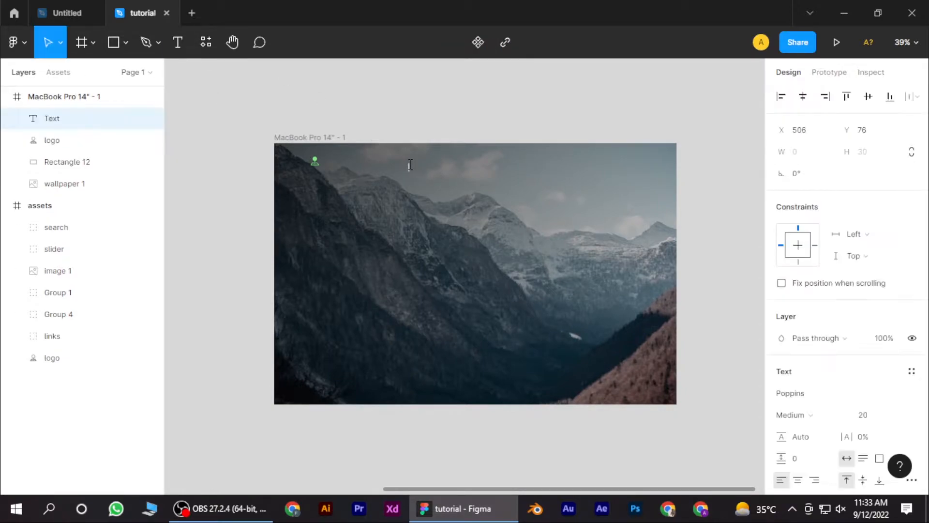
type("Destinations")
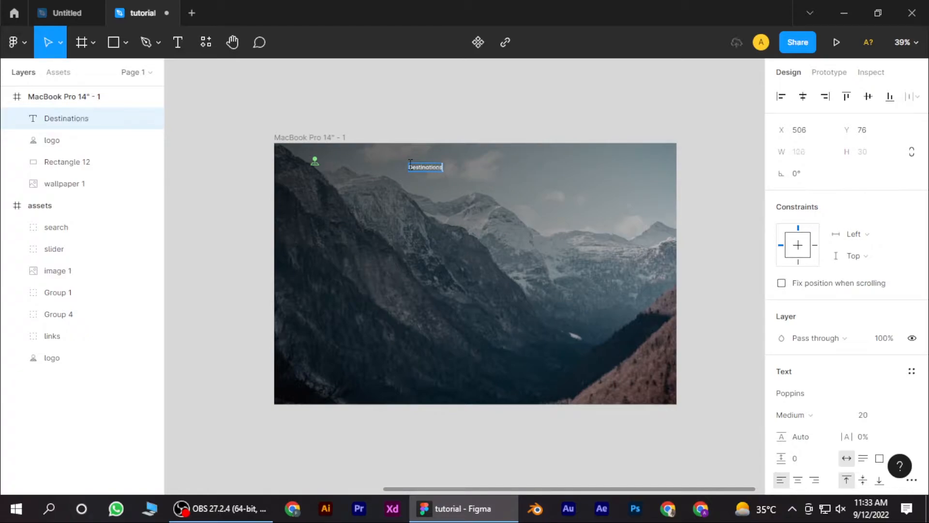
scroll(818, 317, "down", 2)
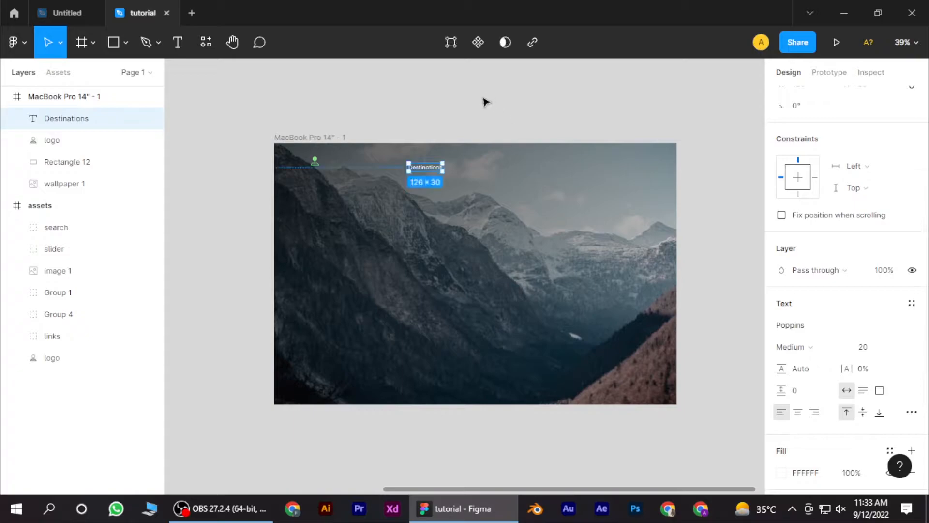
key("Escape")
Duplicate the "Destinations" text to its right and change the copy to "Experinces".
scroll(431, 168, "up", 3, "ctrl")
left_click_drag(432, 169, 512, 159)
double_click(512, 160)
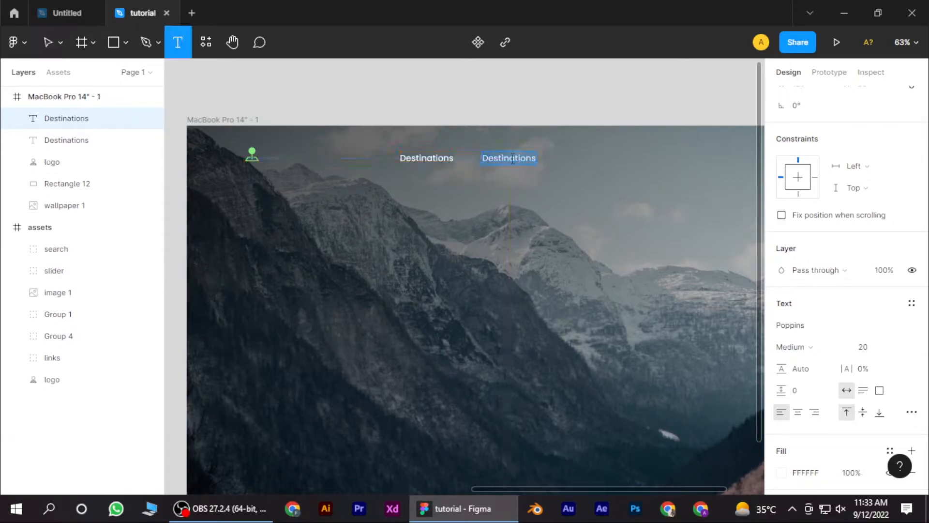
type("Experinces")
key("Escape")
Duplicate the "Experinces" text to its right and change the copy to "About".
left_click_drag(516, 163, 587, 158)
double_click(587, 154)
type("Abop")
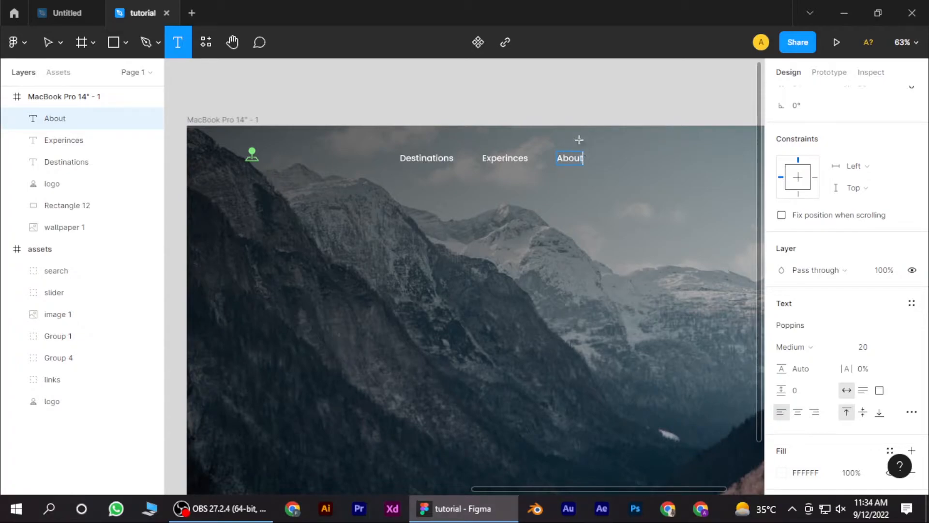
left_click(41, 38)
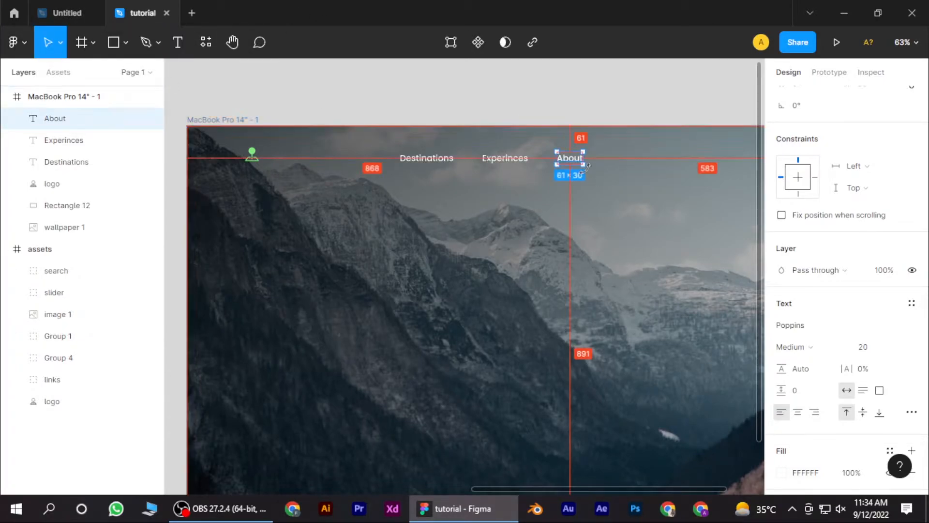
Duplicate the "About" text to its right and change the copy to "Gallery".
left_click_drag(579, 160, 629, 164)
double_click(627, 160)
type("Galler")
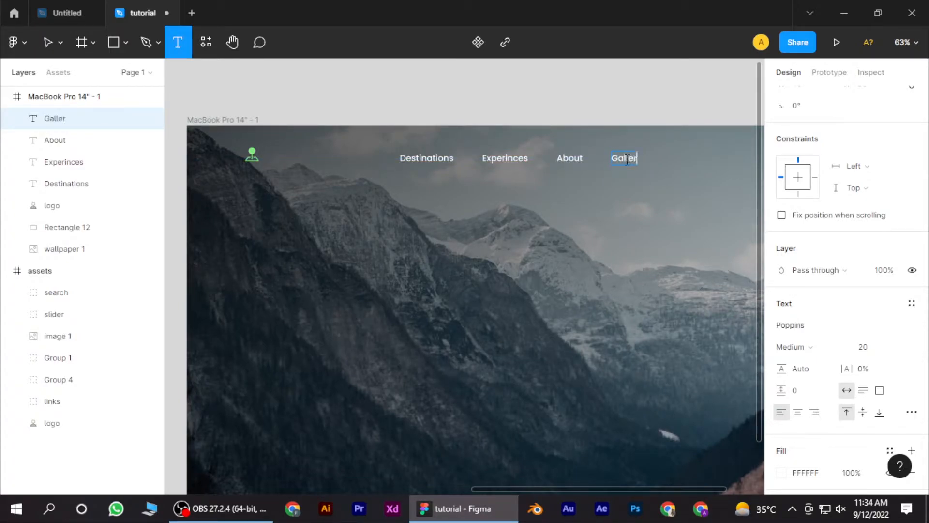
left_click(57, 46)
left_click(447, 104)
left_click(480, 91)
Group the four navigation texts and move the group level with the logo, to about X 511, Y 53.
scroll(486, 258, "down", 4)
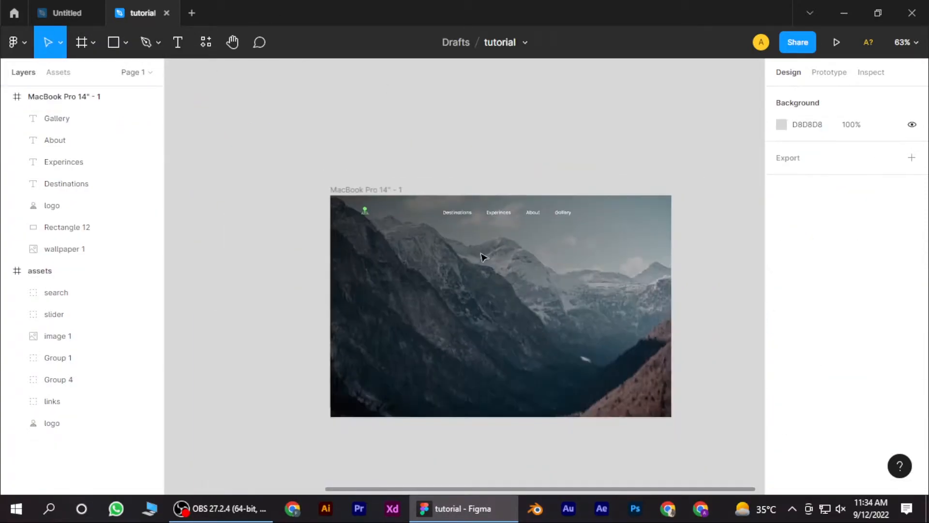
scroll(489, 222, "up", 3)
left_click_drag(576, 335, 531, 285)
scroll(461, 223, "down", 1)
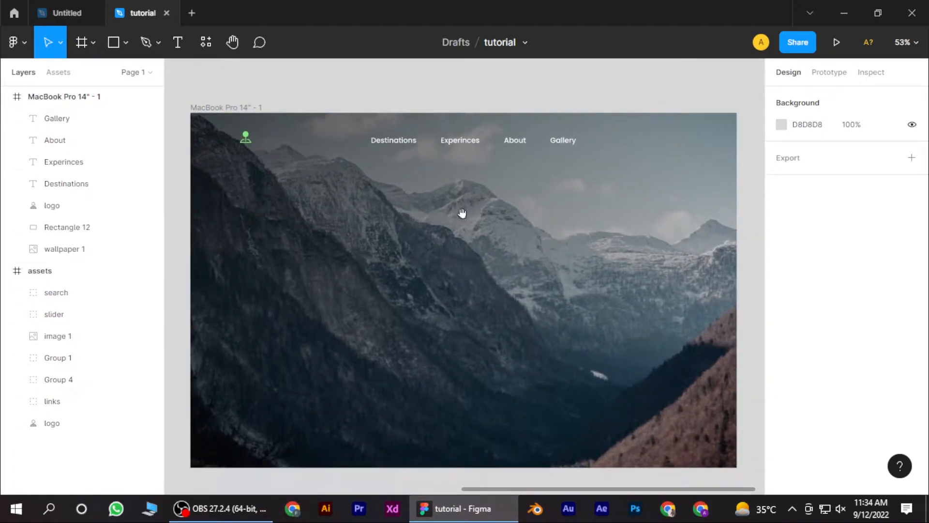
left_click(394, 143)
left_click(468, 142, "shift")
left_click(515, 142, "shift")
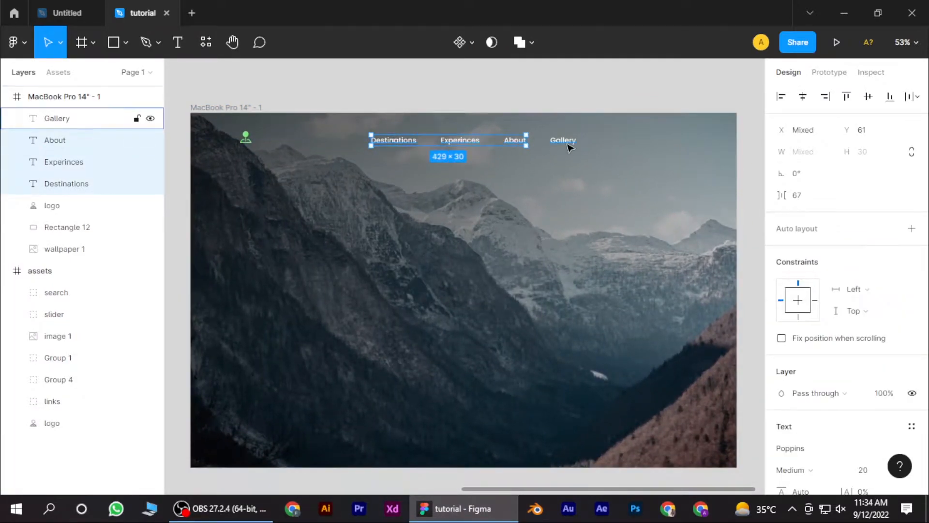
left_click(565, 144, "shift")
key("ctrl+g")
left_click_drag(553, 142, 557, 141)
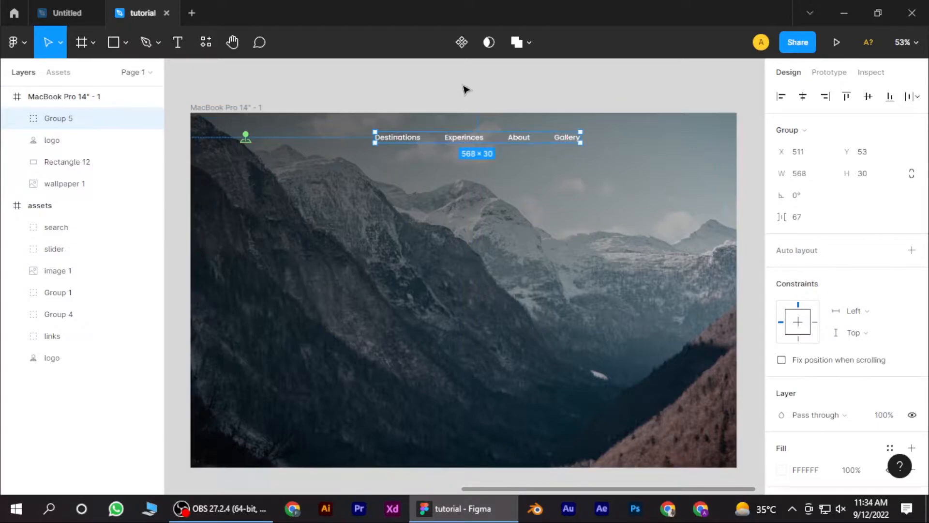
left_click(465, 90)
Copy the search group from the assets into the frame's upper-right area, level with the navigation links at about X 1275, Y 53.
left_click(56, 230)
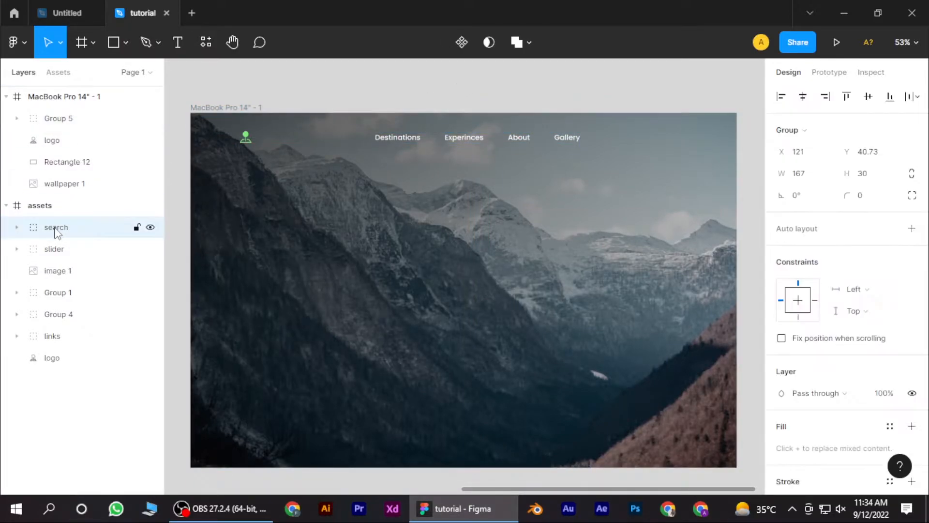
left_click(664, 151)
key("ctrl+v")
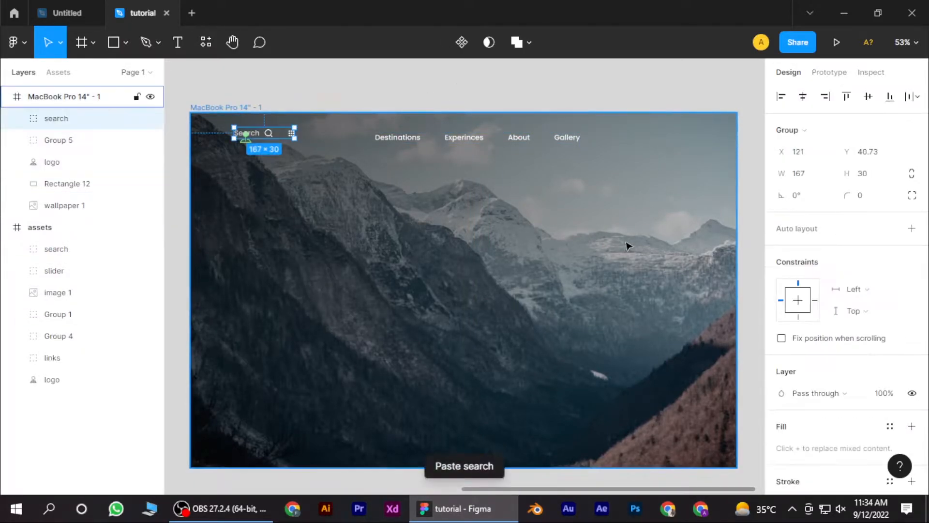
left_click_drag(375, 137, 680, 140)
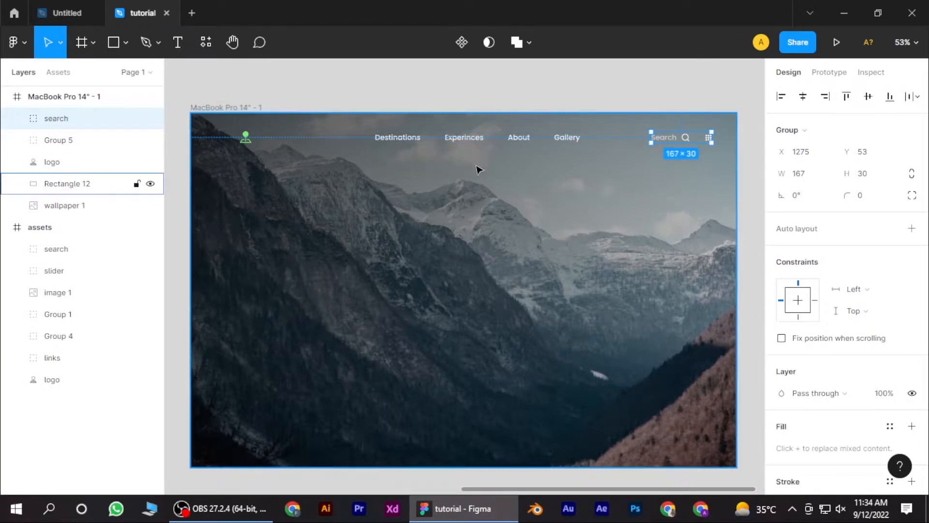
Group the search group with the navigation links group and move the frame's logo layer into that new group.
scroll(498, 176, "down", 2)
scroll(506, 159, "up", 1)
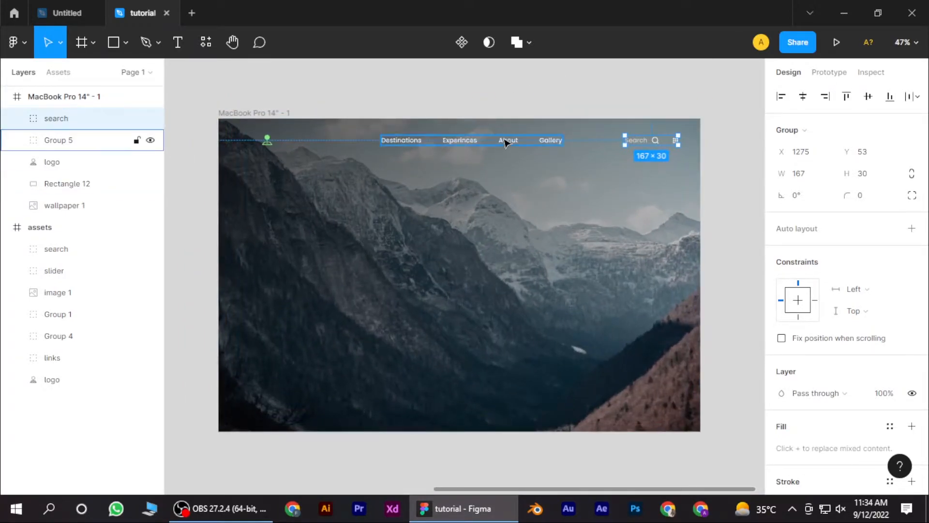
left_click(505, 142, "shift")
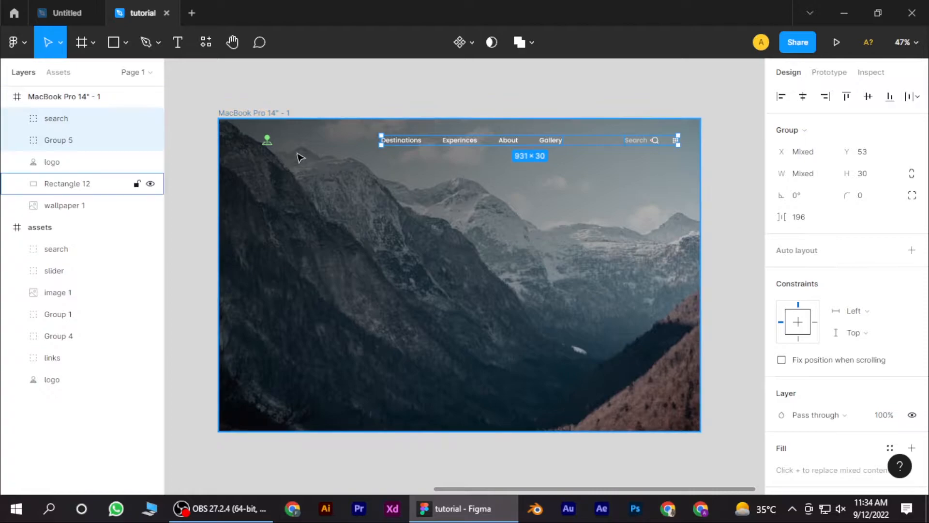
key("ctrl+g")
left_click_drag(67, 151, 70, 122)
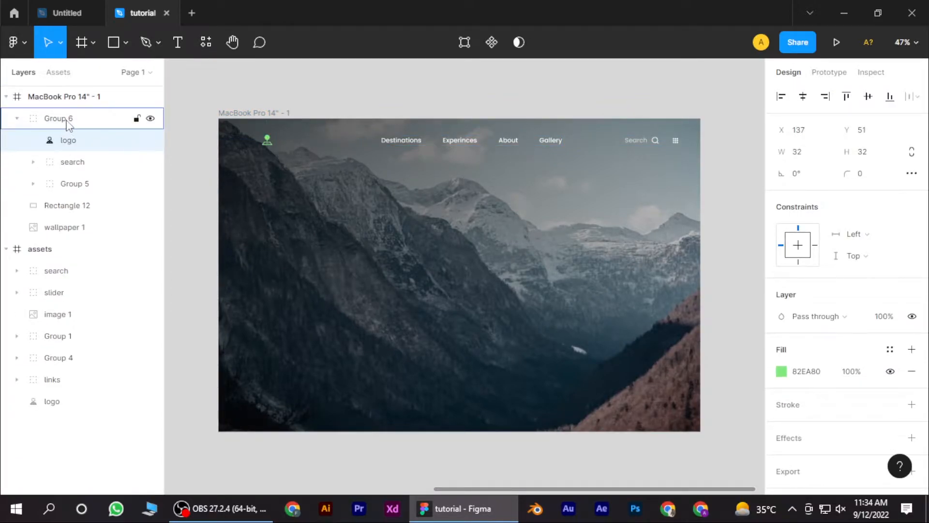
Collapse the new group holding the logo, links and search, and rename it as "Nav bar".
left_click(17, 118)
left_click(68, 121)
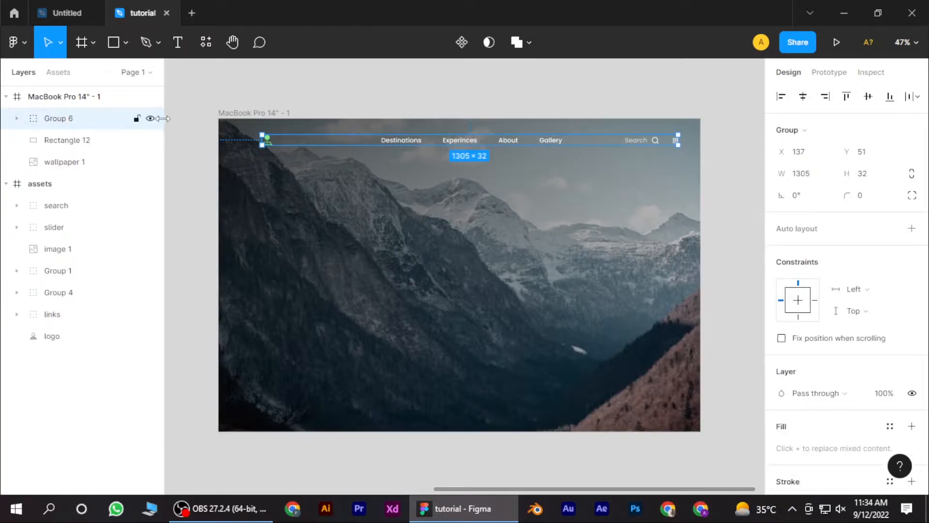
double_click(59, 124)
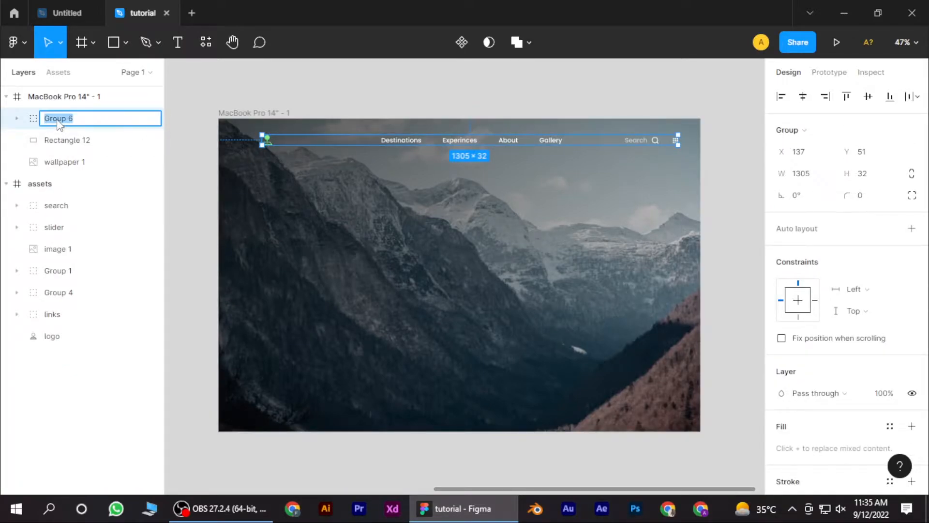
type("Nav bar")
key("Return")
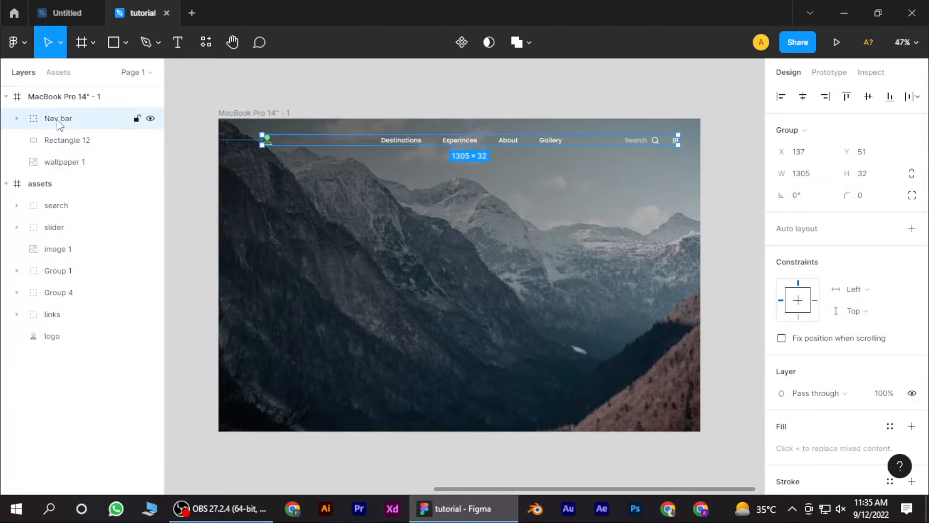
Group Rectangle 12 with wallpaper 1, rename the group as "bg", and collapse the layer list.
left_click(71, 141)
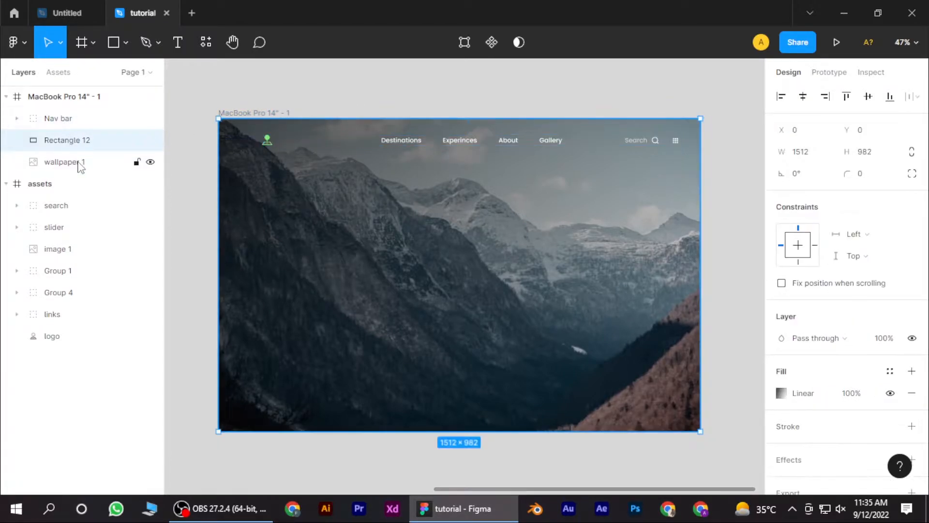
left_click(81, 163, "shift")
key("ctrl+g")
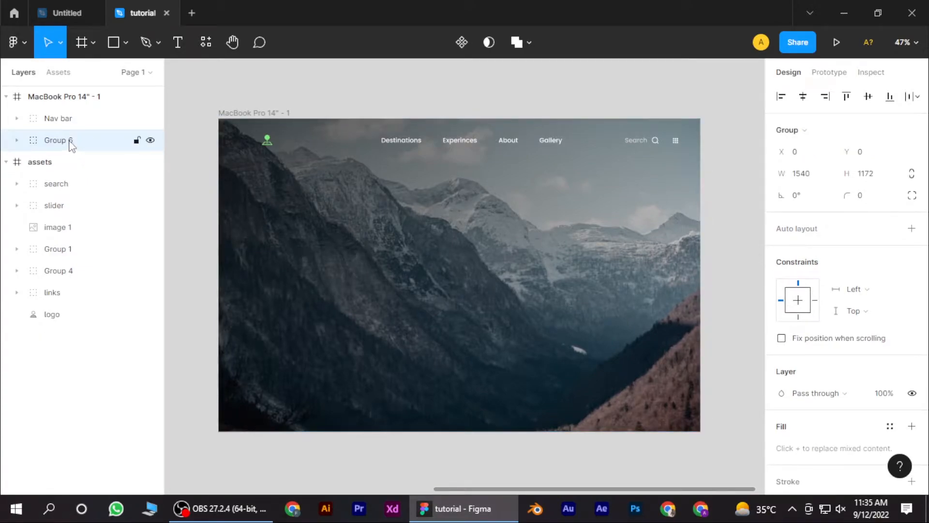
double_click(71, 141)
type("bg")
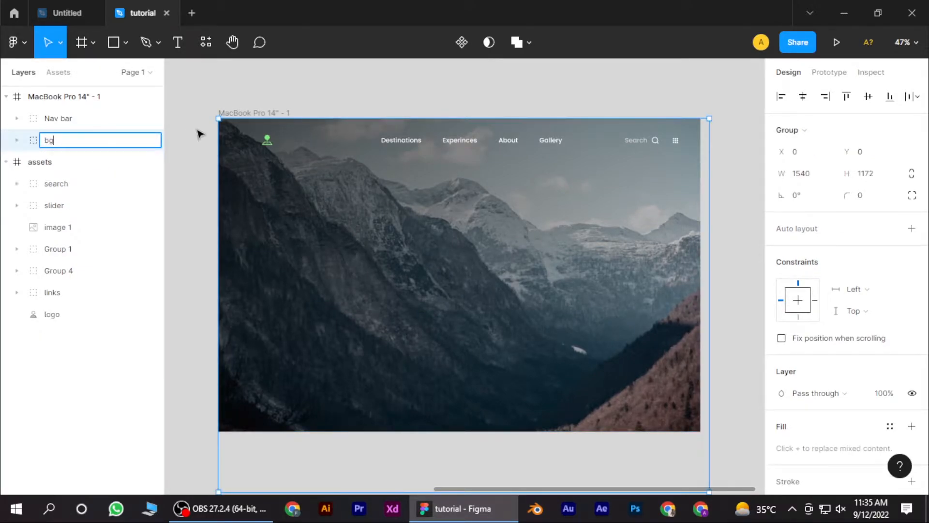
left_click(7, 163)
left_click(189, 118)
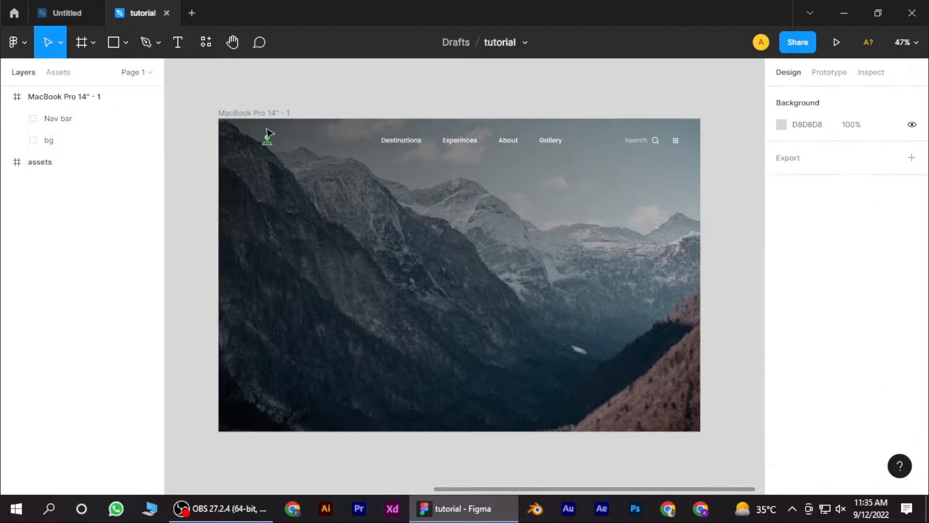
Copy the green and white vertical bar from the assets into the MacBook frame, aligned under the logo at about X 149, Y 200.
left_click(6, 163)
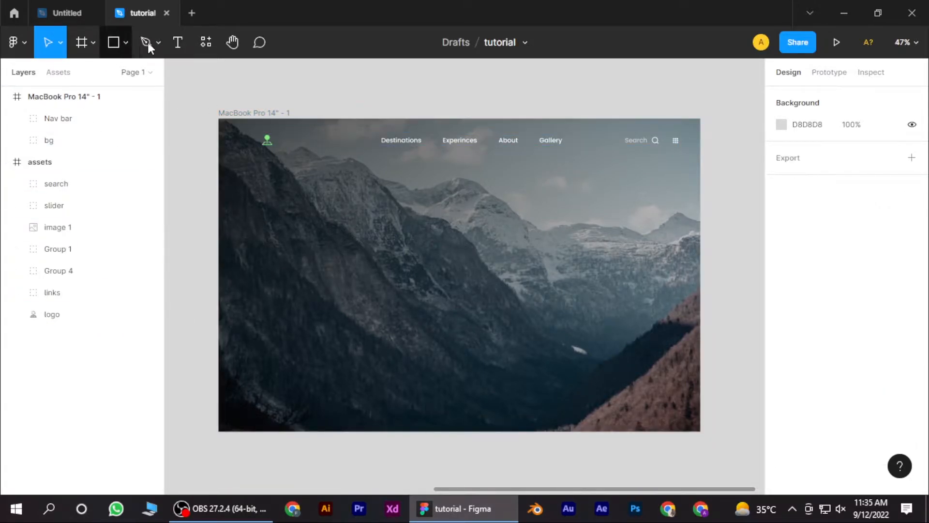
scroll(301, 100, "left", 4)
scroll(508, 141, "down", 4)
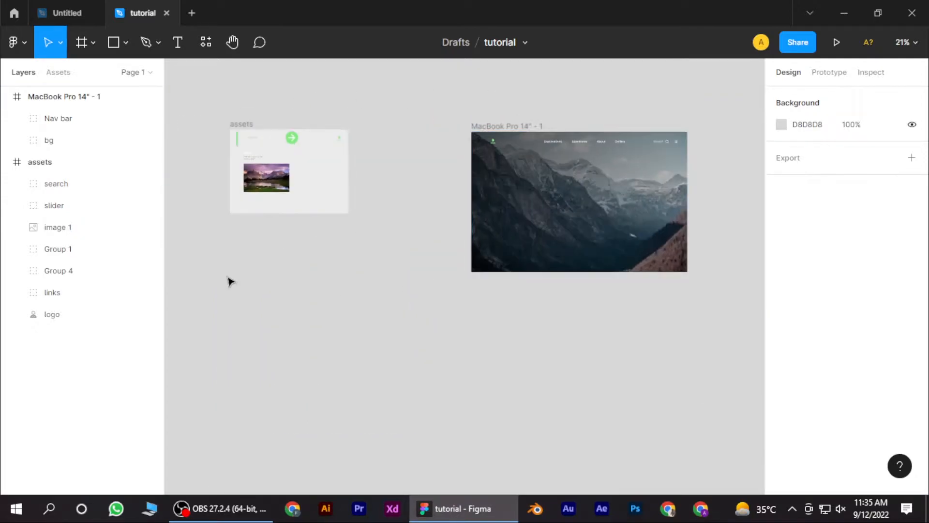
left_click(241, 141)
scroll(353, 149, "right", 4)
scroll(352, 150, "up", 1)
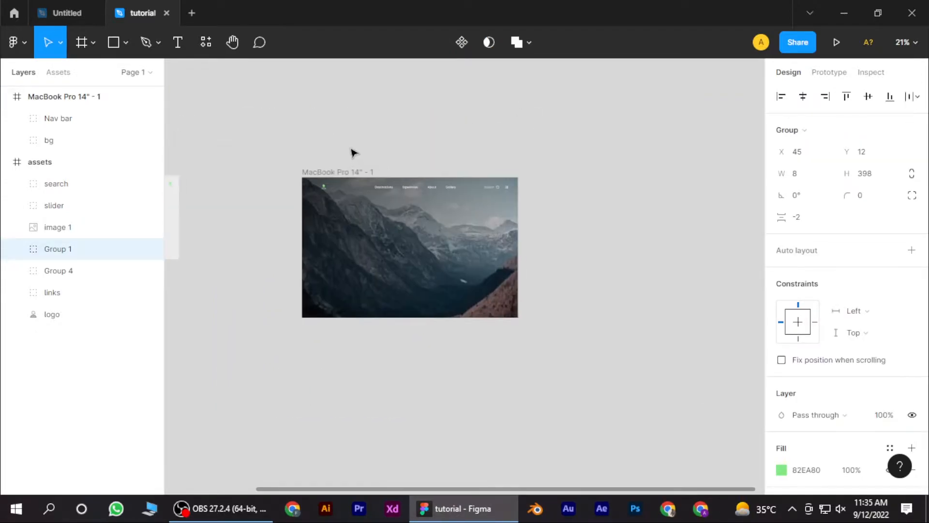
scroll(352, 253, "up", 3)
scroll(355, 257, "up", 5)
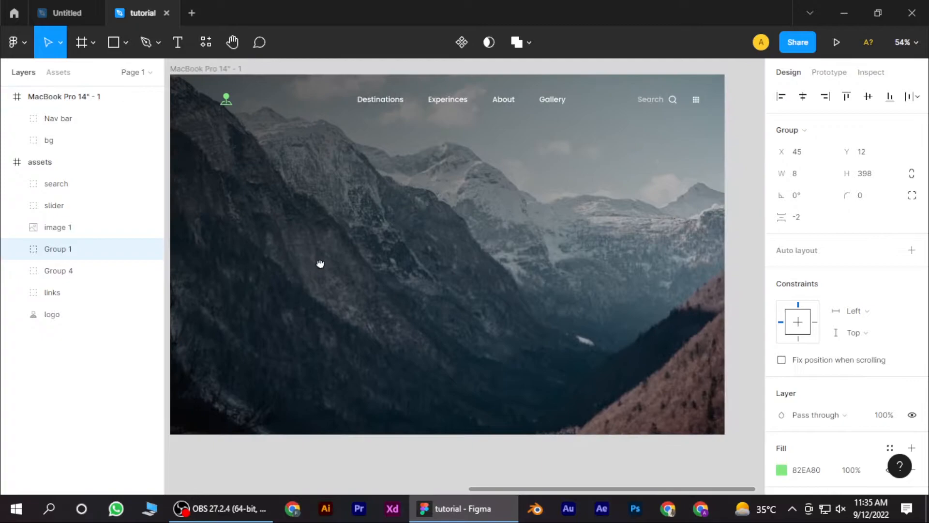
key("ctrl+v")
left_click_drag(469, 231, 233, 188)
left_click(261, 67)
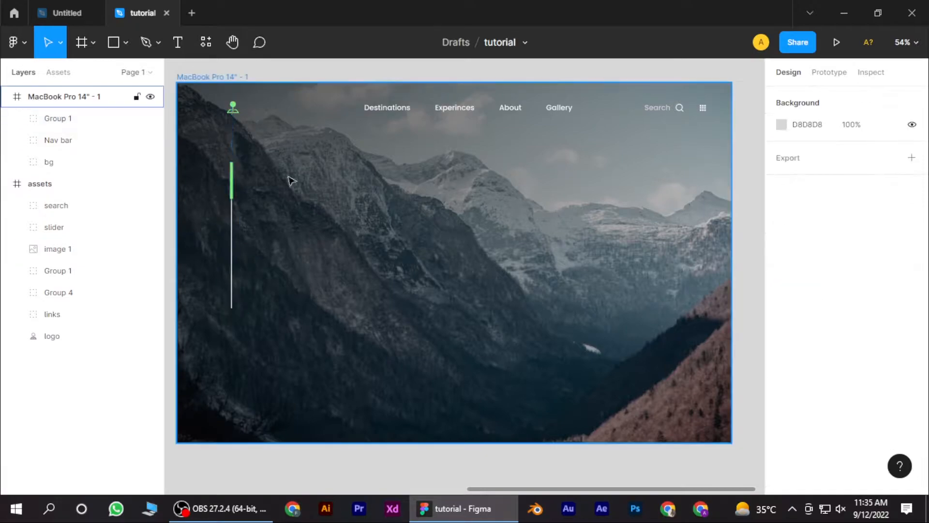
left_click_drag(237, 195, 238, 187)
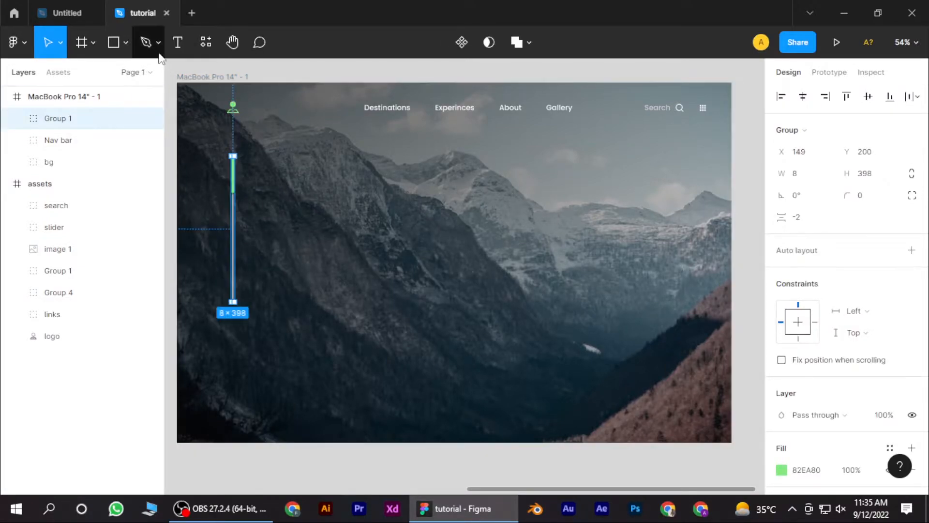
Add the text "EXPLORE PAKISTAN" on two lines to the right of the vertical bar.
left_click(189, 45)
left_click(346, 167)
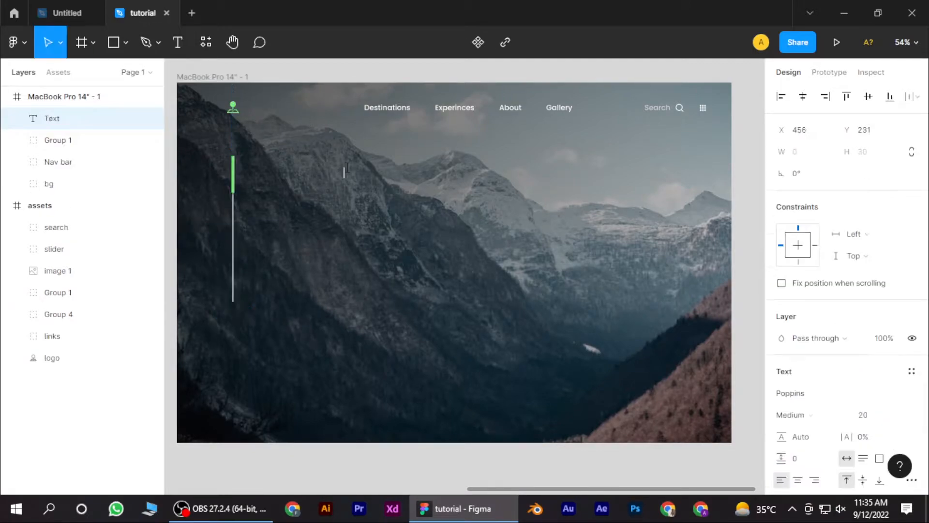
type("EXPLORE")
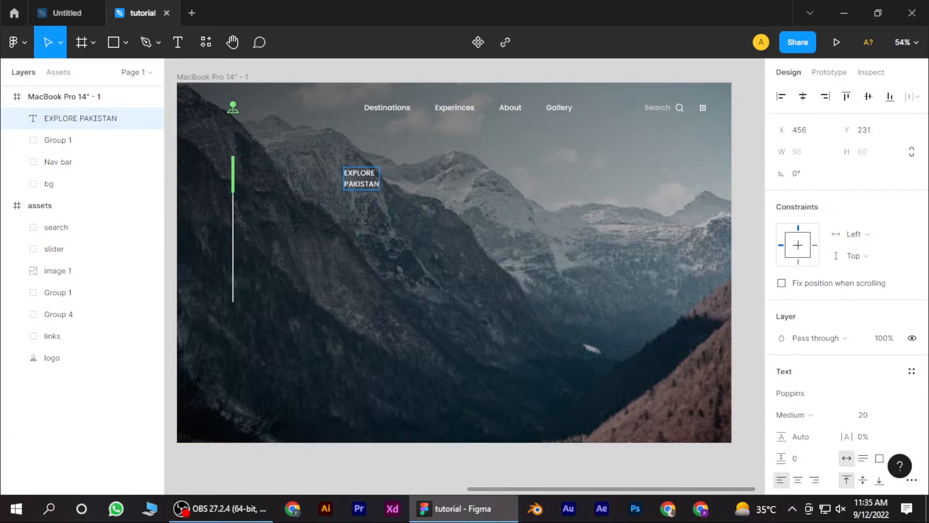
left_click(893, 416)
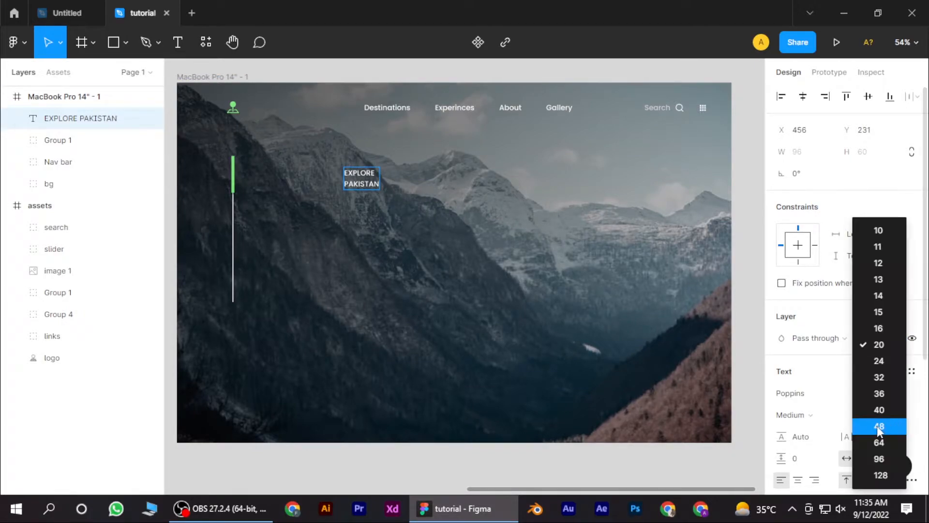
left_click(890, 409)
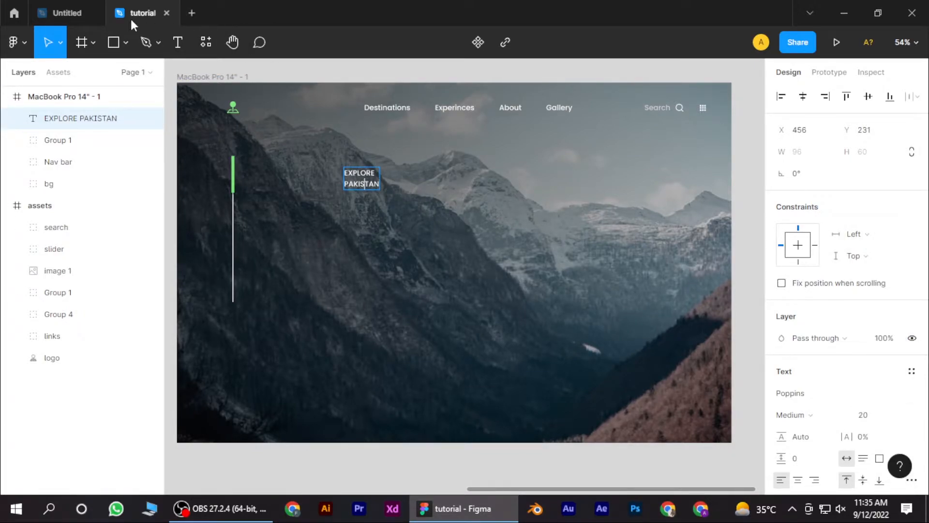
key("Escape")
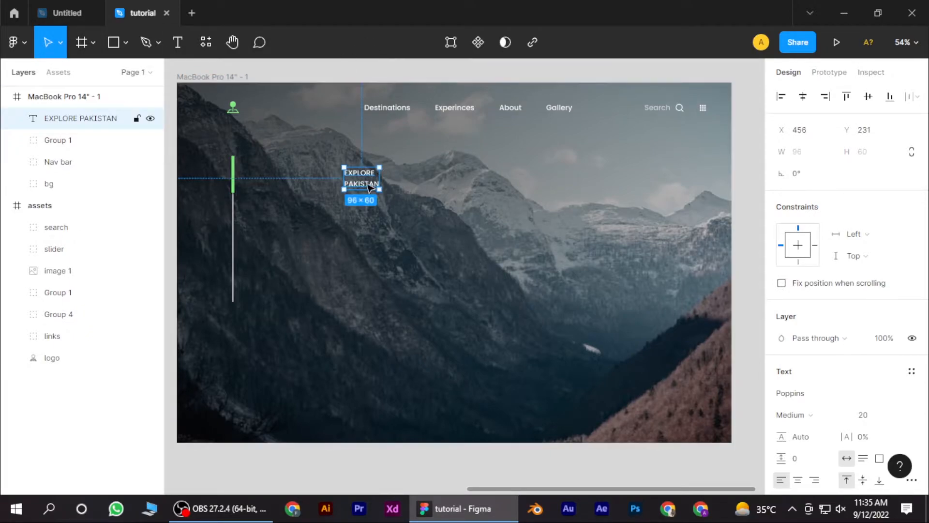
Set the "EXPLORE PAKISTAN" heading's font size to 90 and move it closer to the vertical bar, to about X 237, Y 160.
left_click_drag(369, 187, 309, 175)
left_click(896, 424)
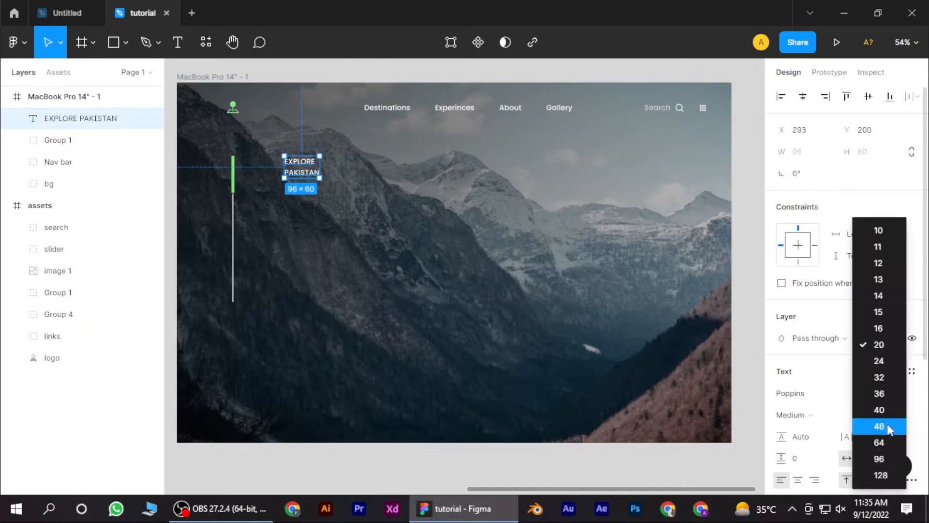
left_click(890, 458)
left_click_drag(359, 205, 344, 190)
left_click(876, 415)
key("Down")
key("Down")
key("Down")
key("Down")
key("Down")
key("Down")
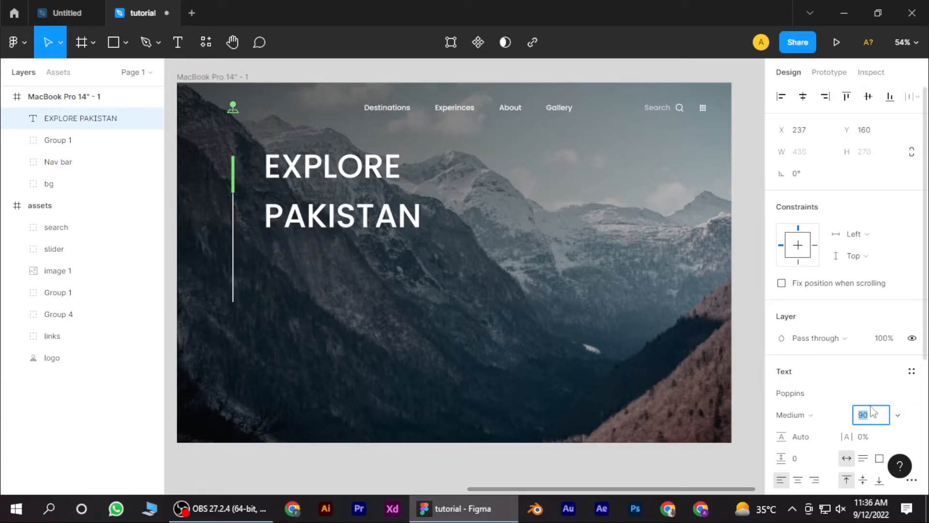
Set the heading's font to Ubuntu Bold and move the heading to about X 227, Y 182.
left_click(838, 415)
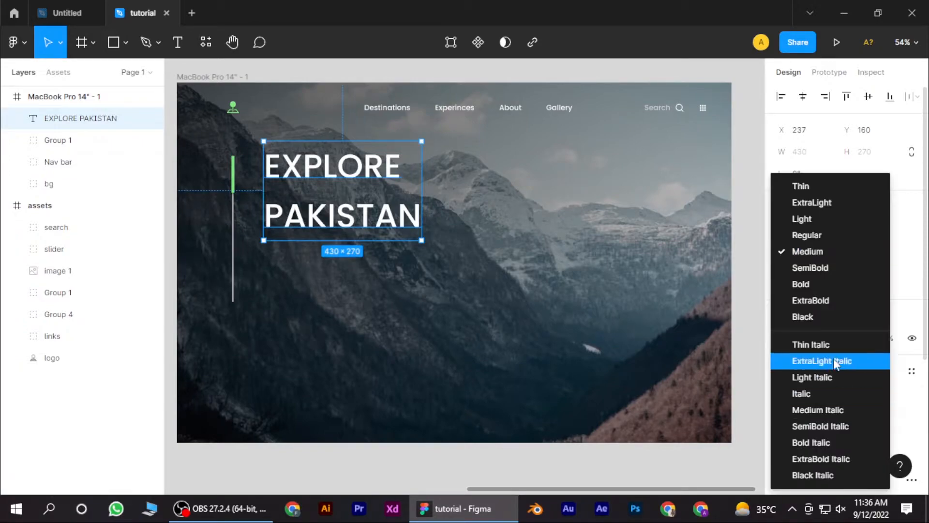
left_click(818, 285)
left_click(826, 393)
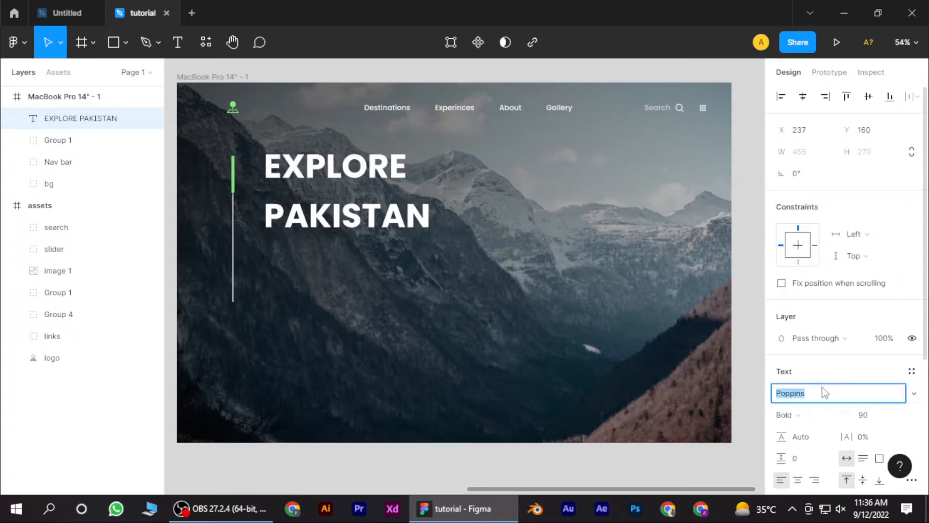
type("Ubuntu")
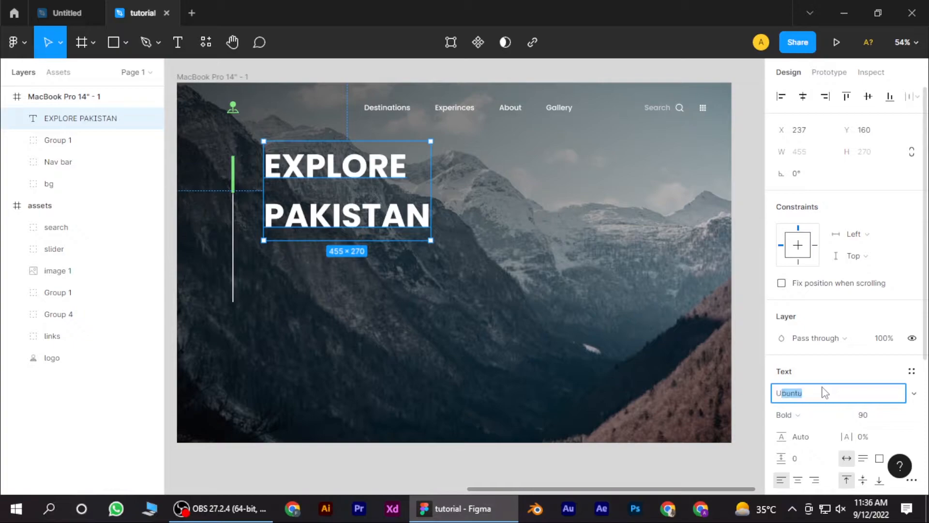
key("Return")
left_click_drag(309, 178, 301, 183)
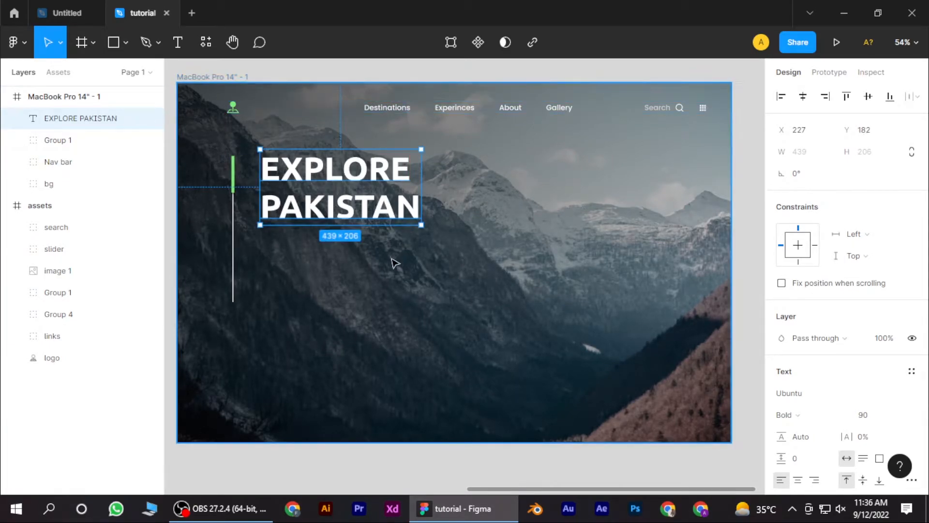
Fill only the word "PAKISTAN" in the heading with the green document color 82EA80.
scroll(390, 259, "down", 2)
scroll(362, 204, "up", 2)
double_click(417, 223)
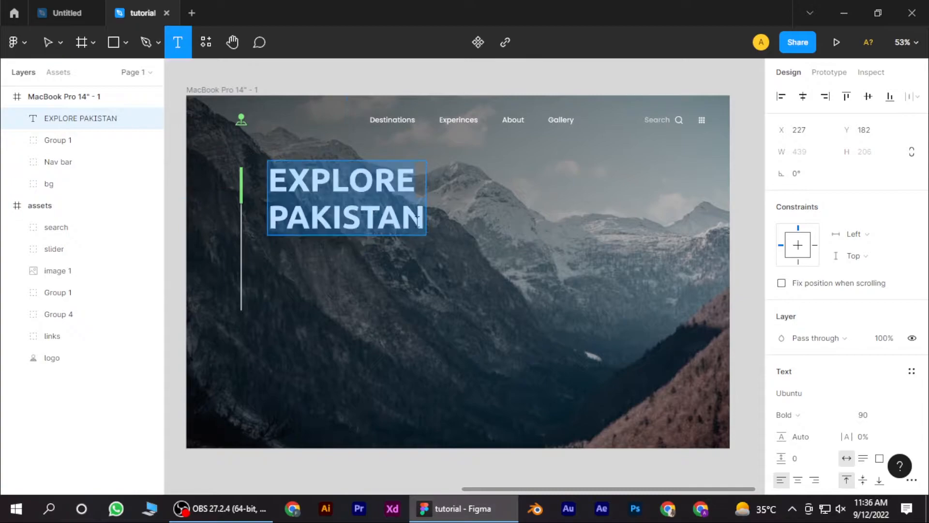
double_click(423, 220)
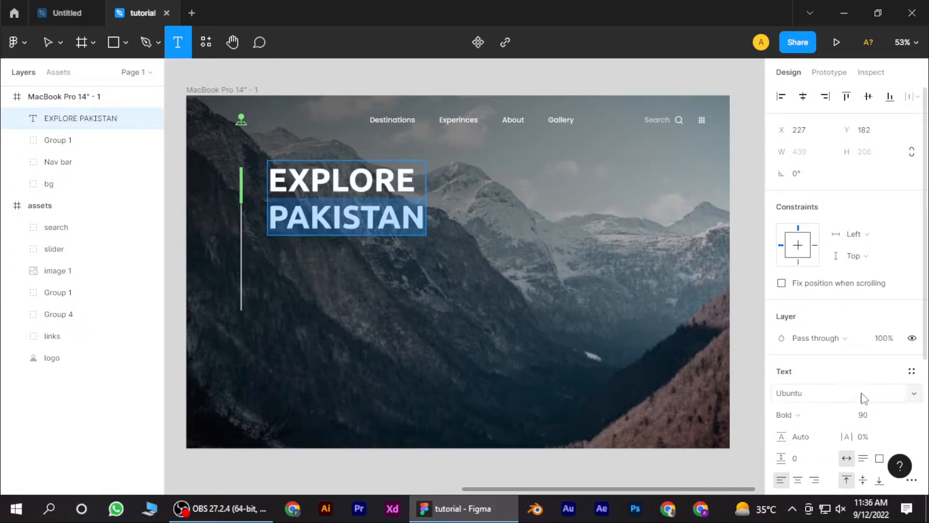
scroll(844, 394, "down", 4)
left_click(784, 344)
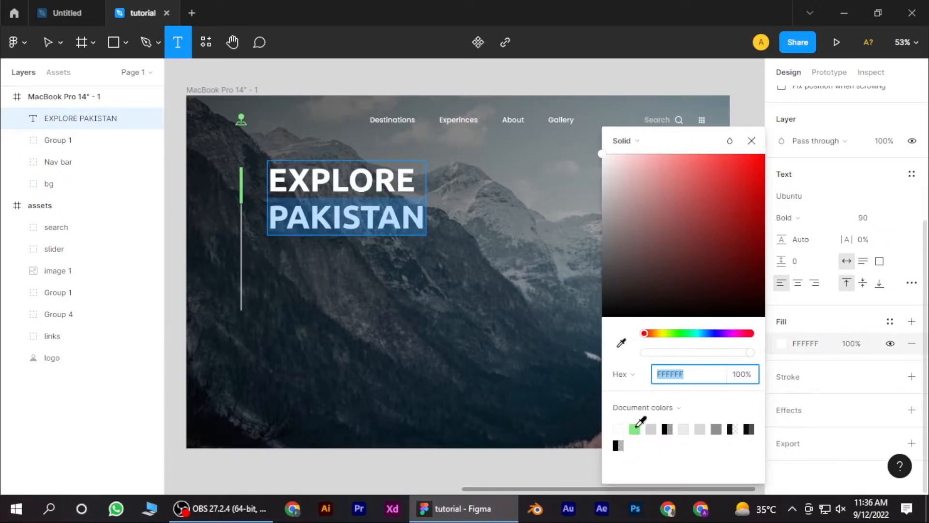
left_click(636, 428)
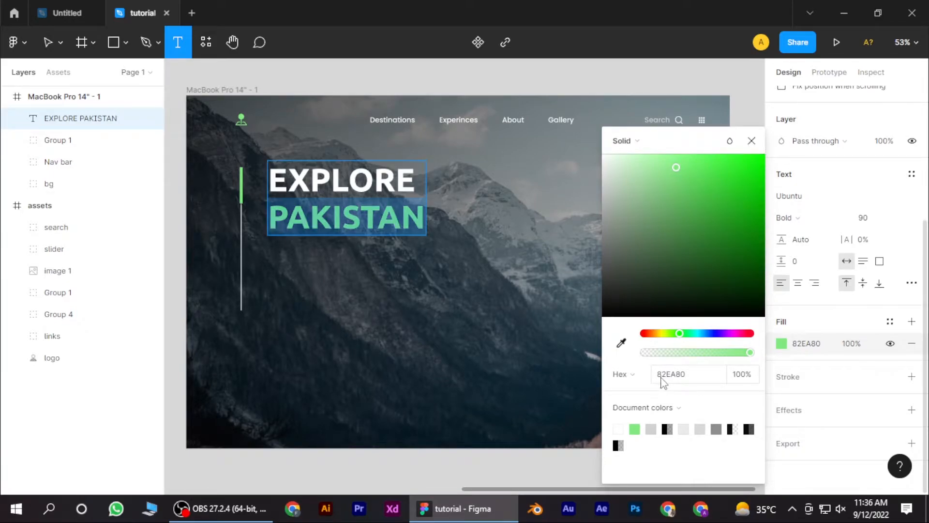
left_click(699, 378)
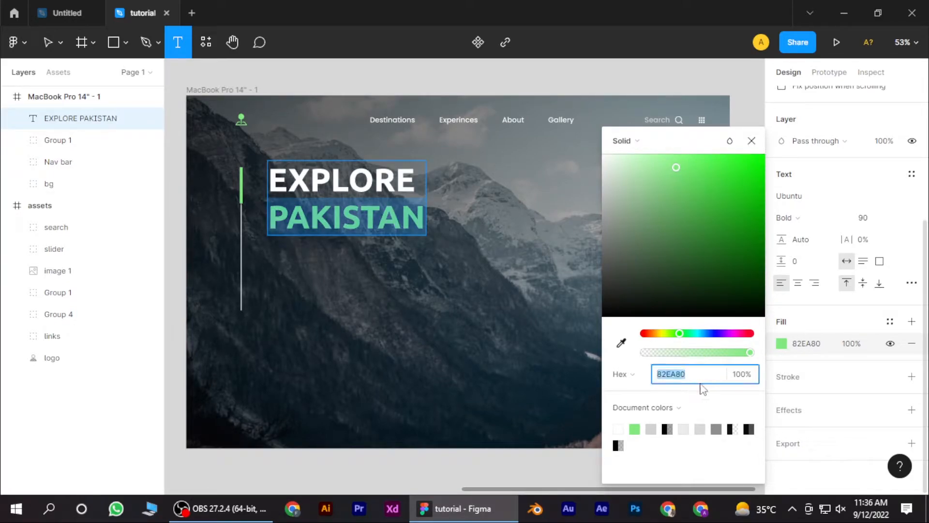
left_click(752, 141)
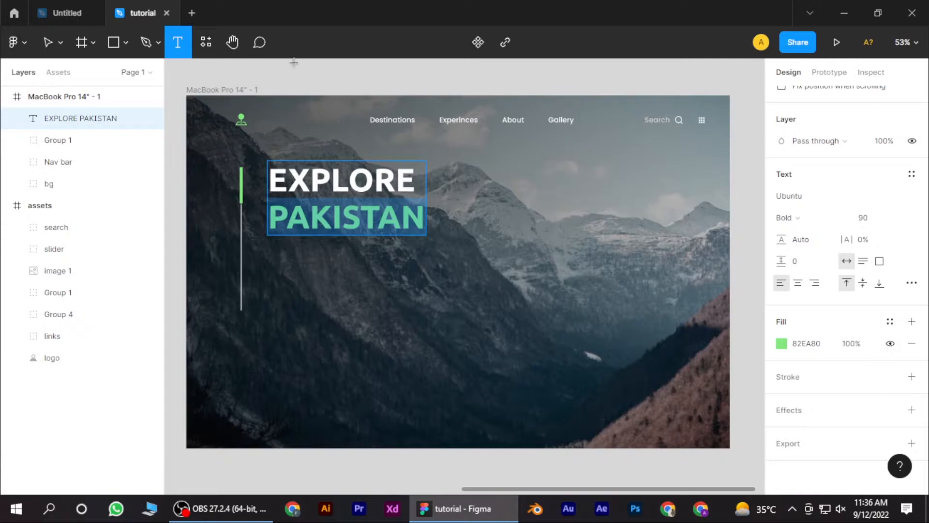
left_click(44, 44)
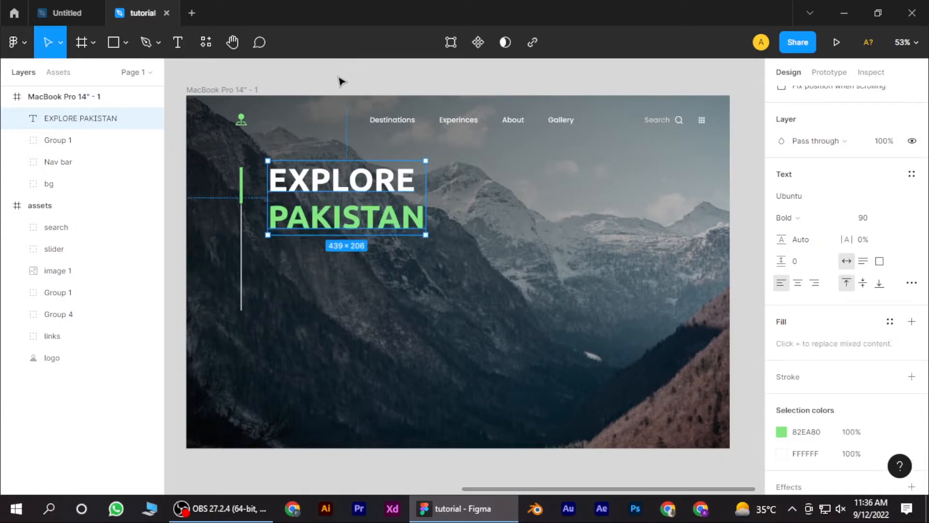
left_click(342, 81)
scroll(347, 235, "down", 3)
scroll(354, 240, "up", 3)
scroll(344, 217, "up", 1)
left_click(375, 223)
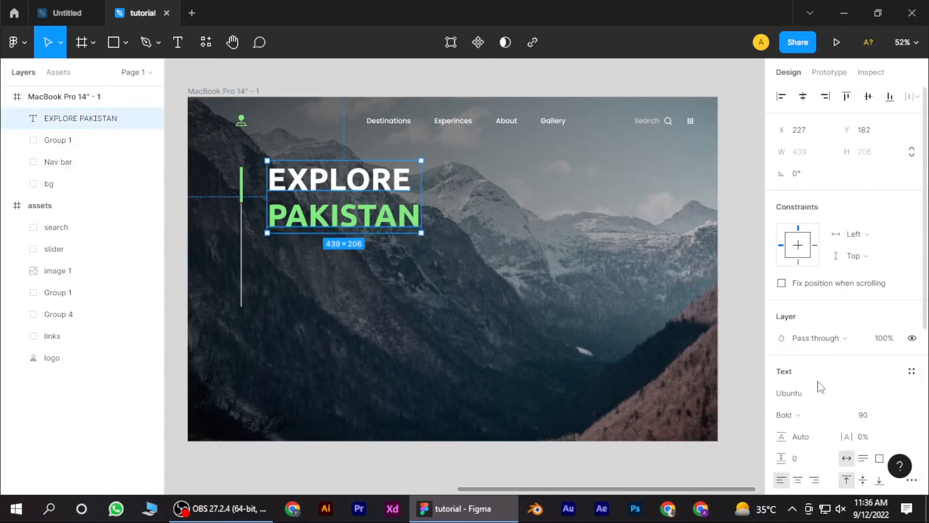
left_click_drag(784, 455, 756, 455)
left_click(795, 440)
left_click(746, 337)
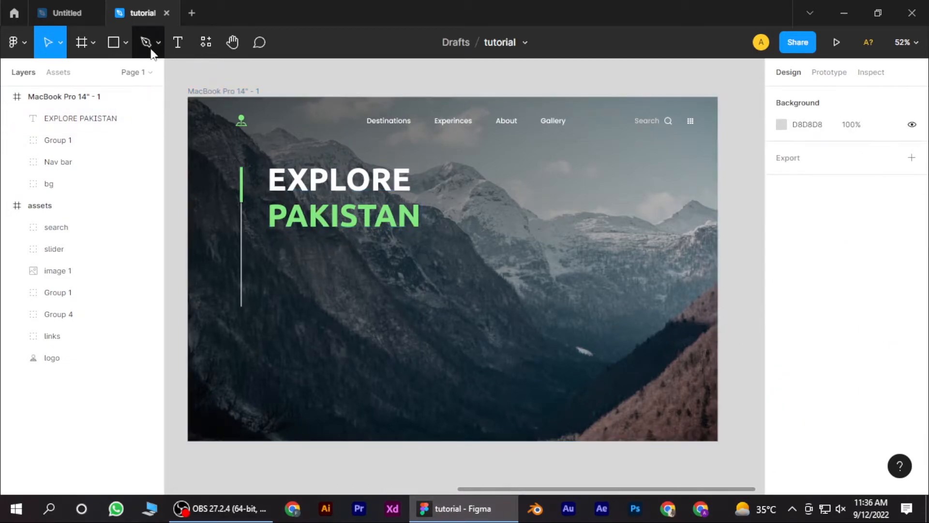
Draw a rectangle of about 328 × 83 below the word "PAKISTAN" and align it with the heading's left edge at X 227.
left_click(127, 49)
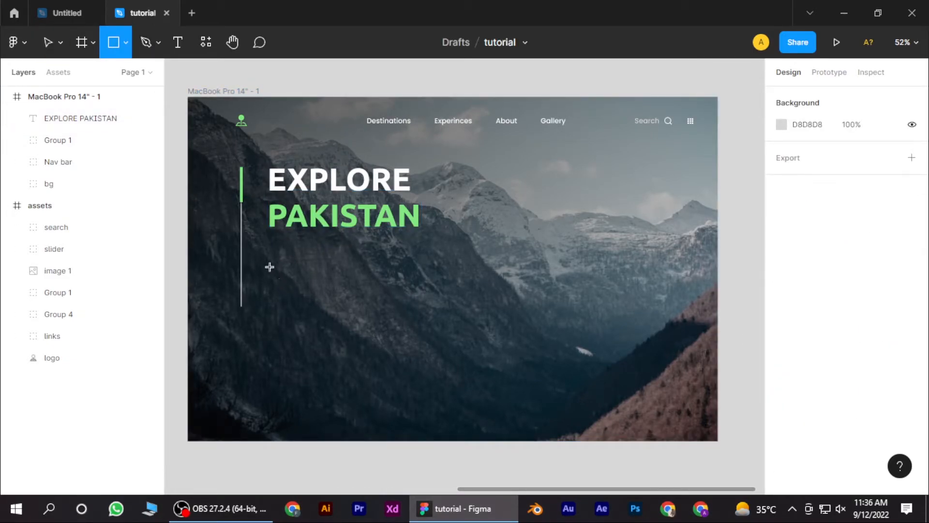
mouse_move(268, 262)
left_mouse_down()
mouse_move(417, 288)
mouse_move(385, 290)
left_mouse_up()
mouse_move(329, 276)
left_mouse_down()
mouse_move(329, 293)
mouse_move(307, 267)
left_mouse_up()
left_click(358, 79)
scroll(334, 271, "up", 3)
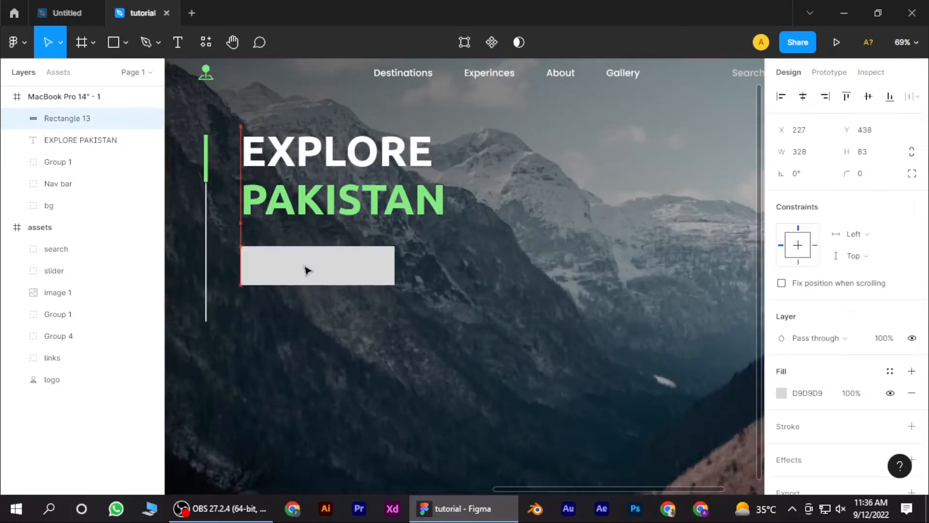
Move the vertical slider bar up to Y 182, level with the heading's top, and the rectangle up to Y 420.
left_click(205, 173)
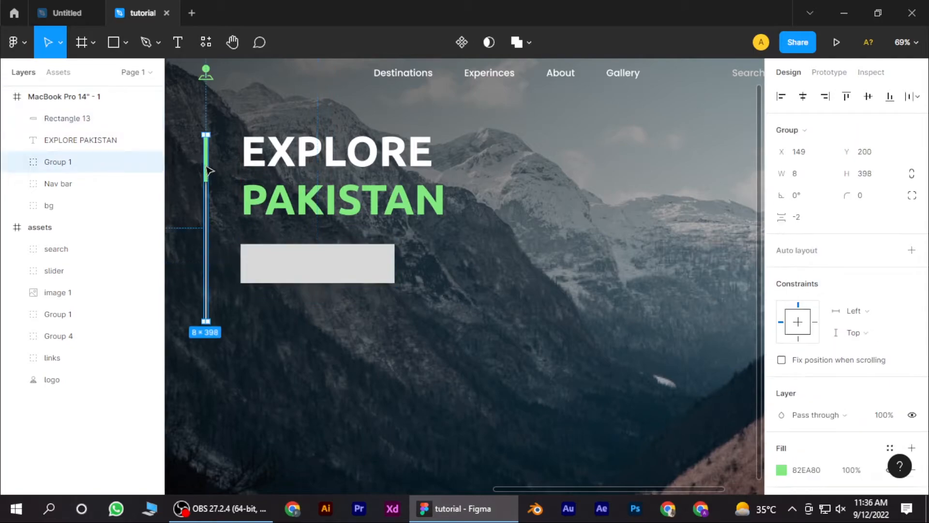
left_click_drag(206, 166, 206, 165)
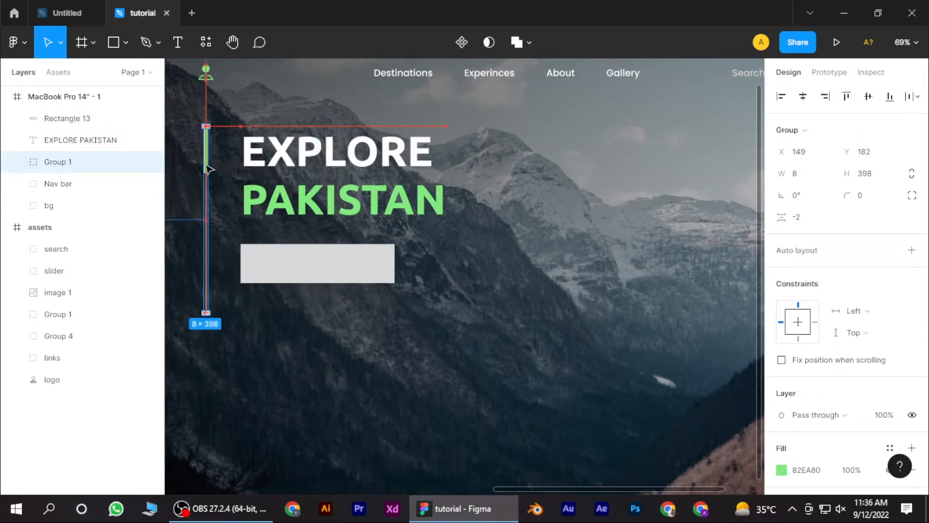
left_click(313, 280)
left_click_drag(342, 274, 311, 257)
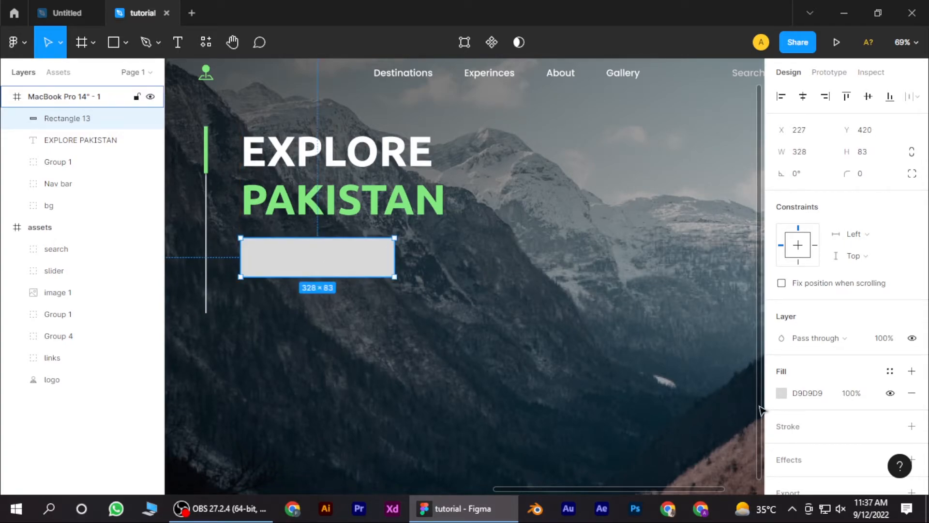
Fill the rectangle with the green document color 82EA80 and set its corner radius to 100.
left_click(781, 392)
left_click(635, 429)
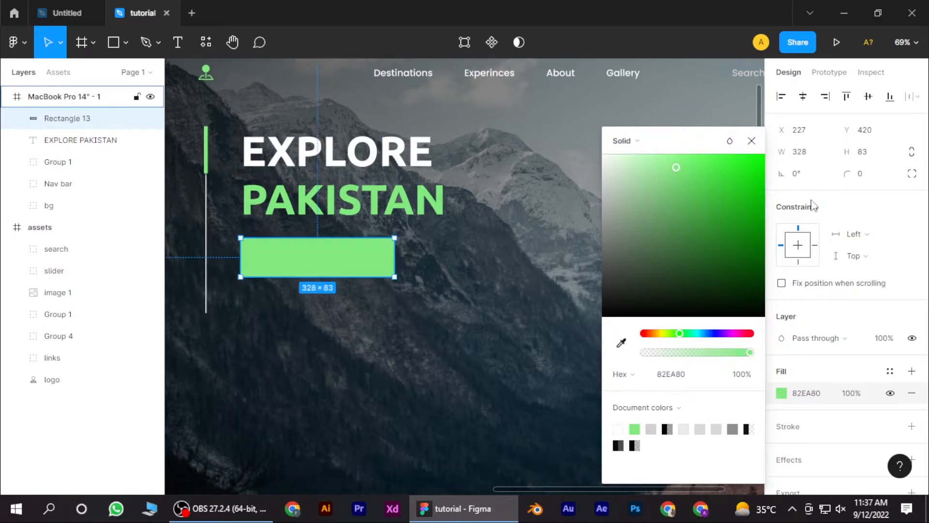
left_click(860, 173)
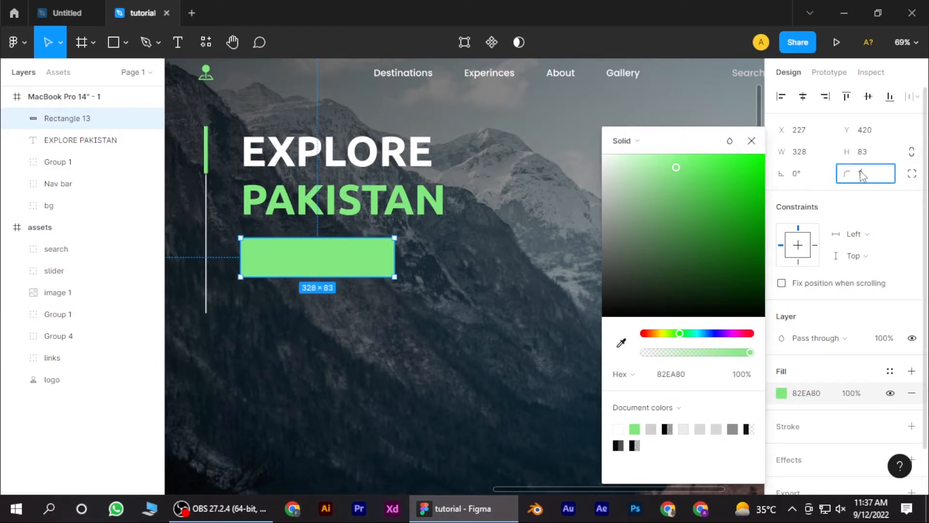
type("100")
key("Return")
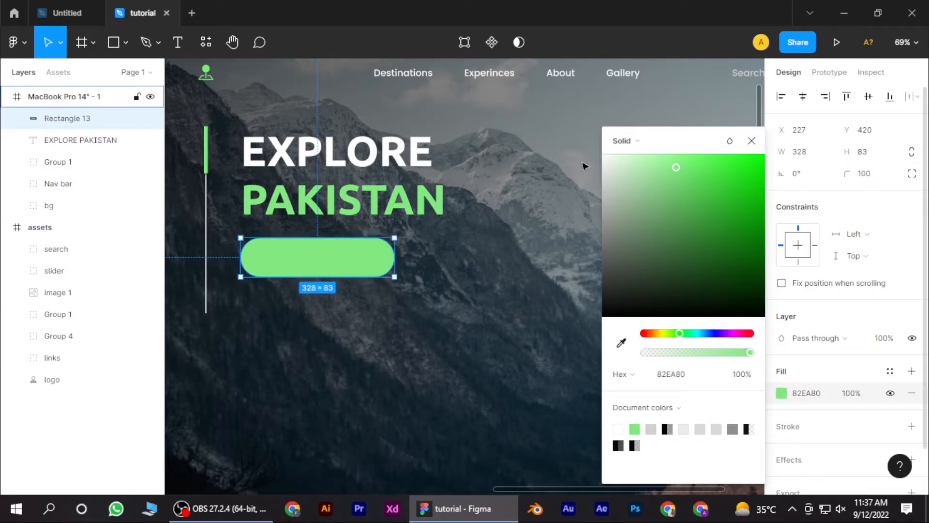
Resize the green rounded rectangle to about 270 × 74, keeping its upper-left corner in place.
left_click_drag(394, 250, 368, 248)
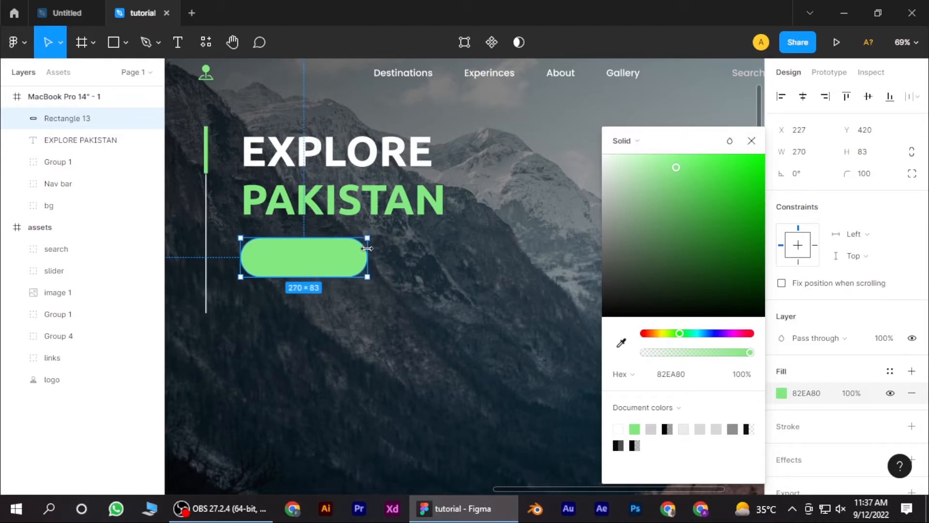
left_click_drag(311, 273, 311, 269)
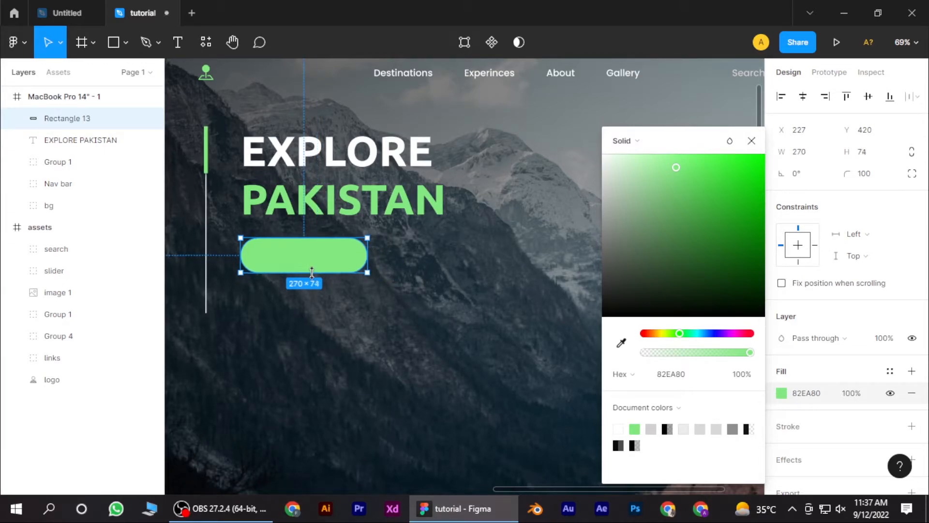
key("Escape")
Add the text "Travel Now" on the mountain background beside the green rounded rectangle.
left_click(178, 42)
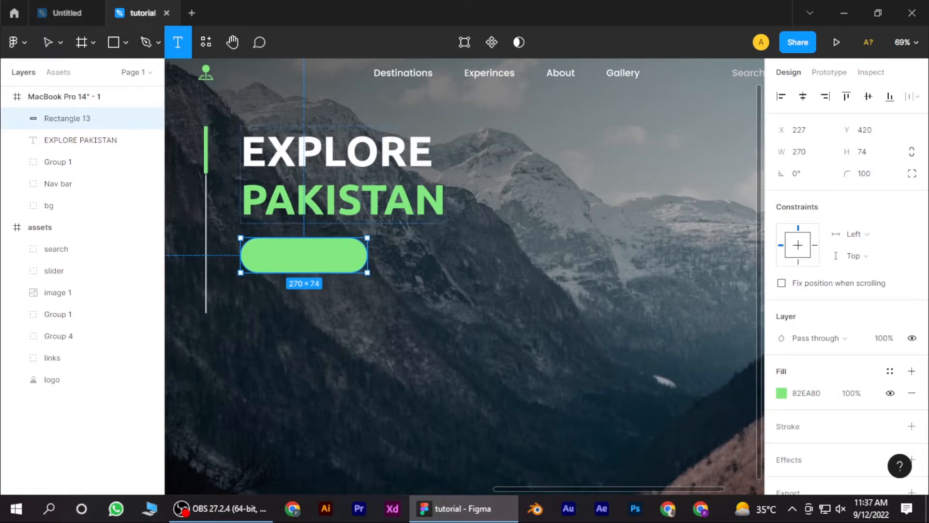
left_click(419, 262)
type("Travel")
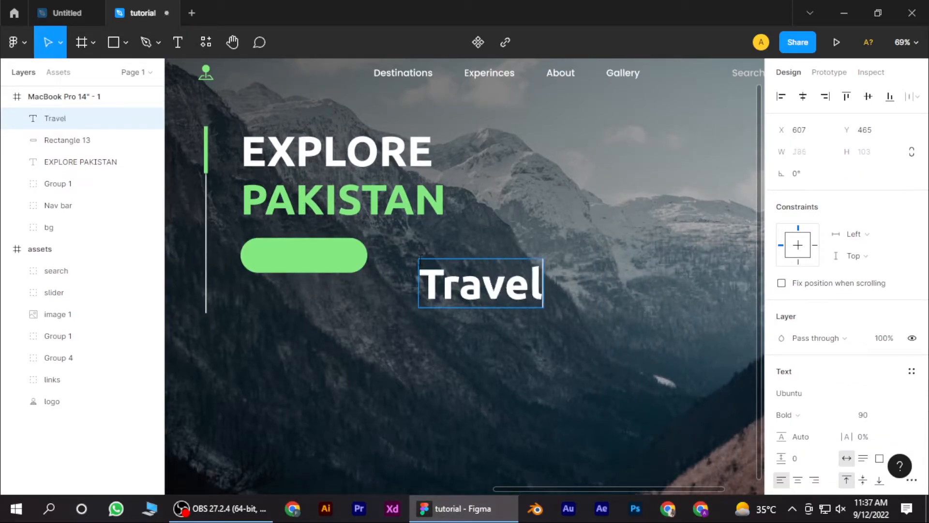
type(" Now")
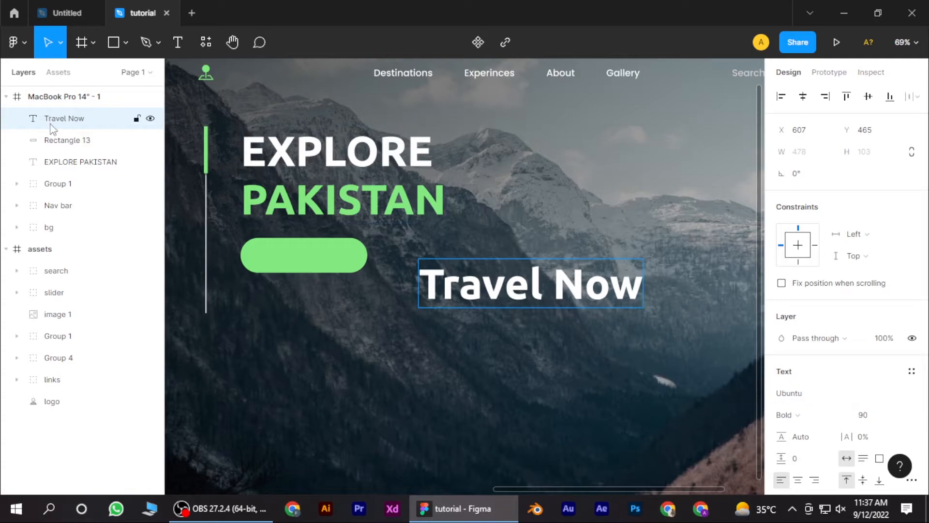
Set the "Travel Now" text to size 24, Medium weight, and center it on the green rounded rectangle.
left_click_drag(529, 290, 319, 259)
left_click(872, 415)
key("Return")
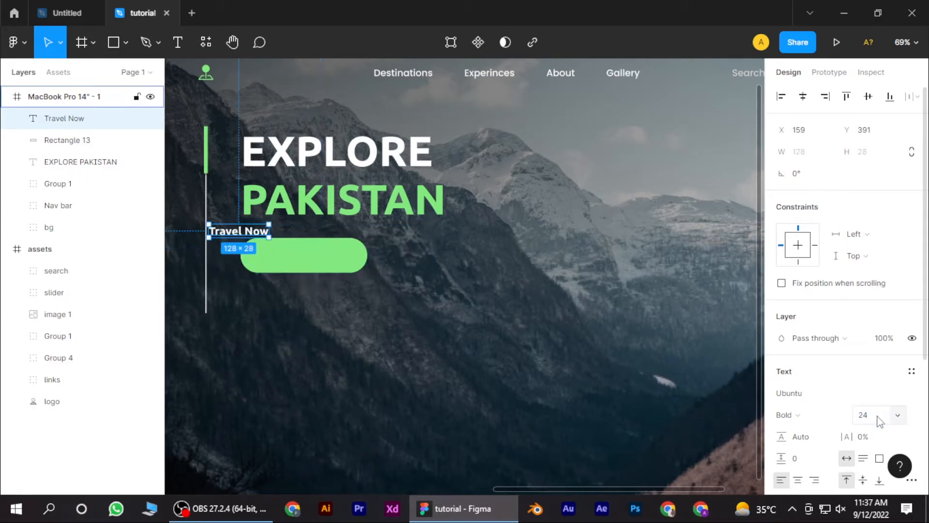
left_click(787, 415)
left_click(810, 386)
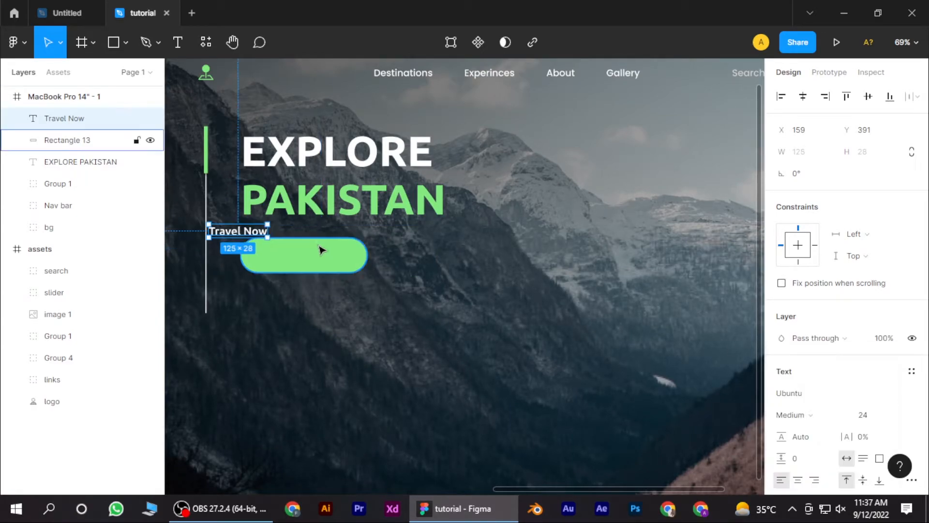
left_click_drag(252, 236, 318, 260)
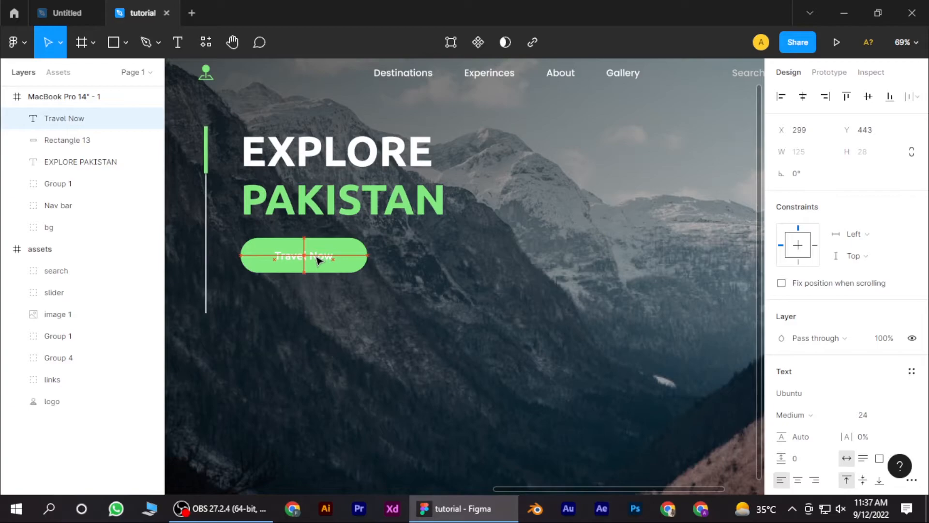
scroll(358, 297, "down", 5)
left_click(382, 89)
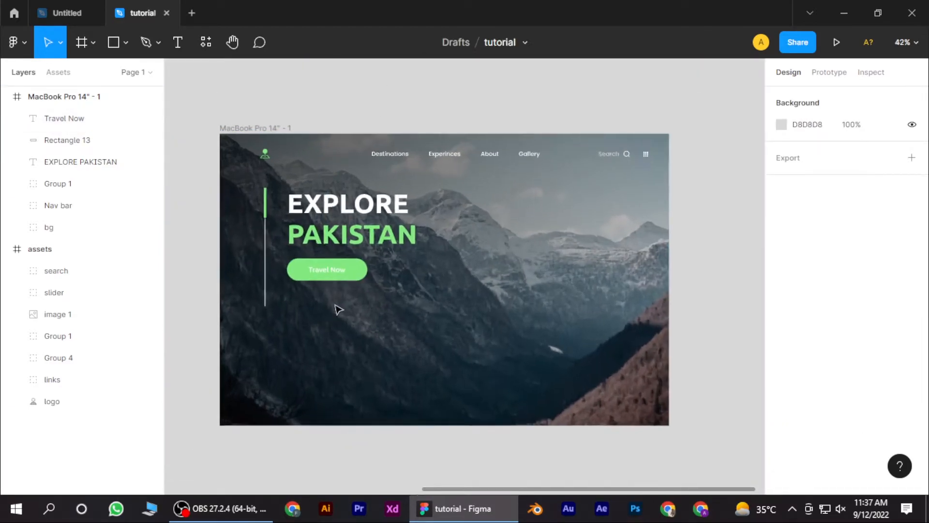
Add a drop shadow with blur 9 and spread 1 to the green button rectangle.
scroll(348, 326, "up", 2)
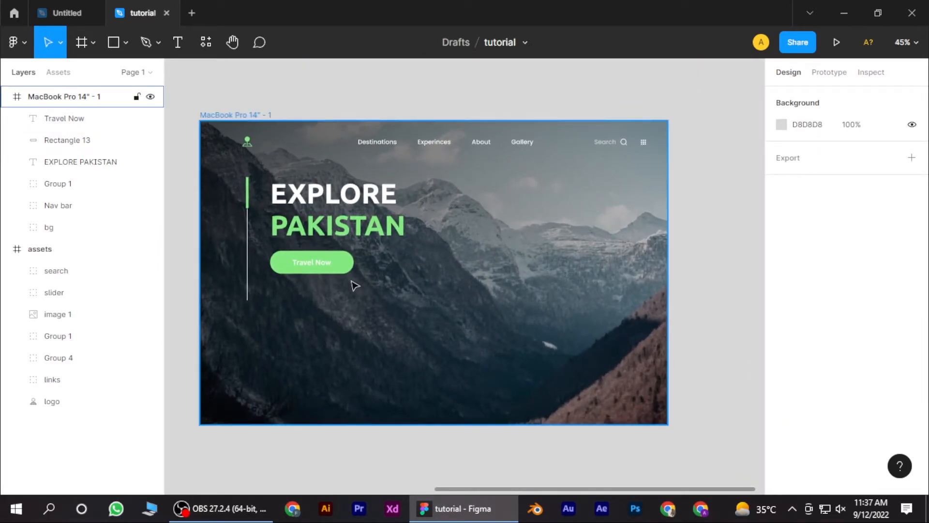
scroll(357, 287, "up", 2)
left_click(349, 266)
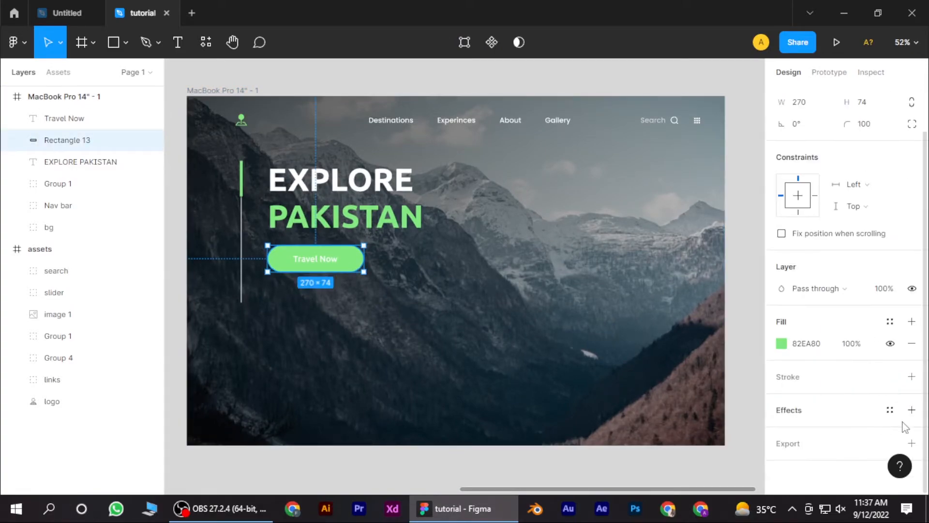
left_click(912, 410)
left_click(778, 436)
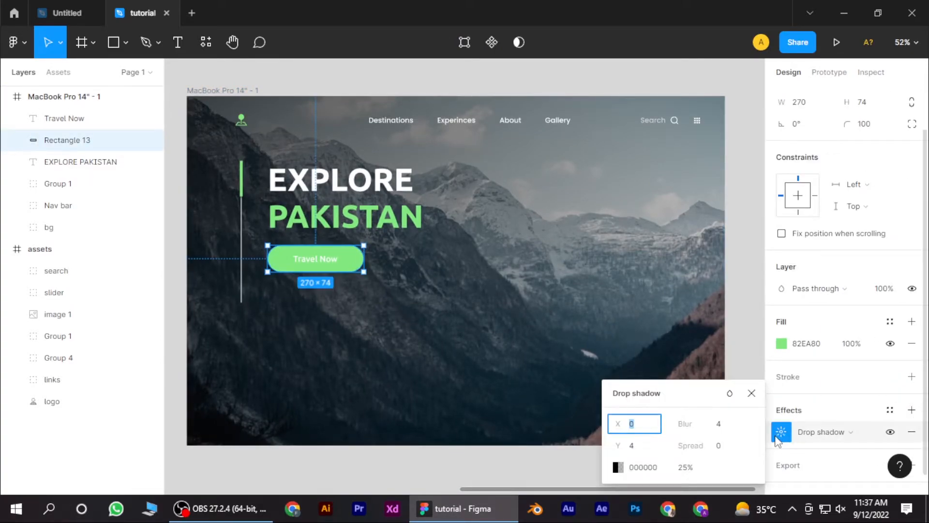
left_click_drag(678, 450, 747, 426)
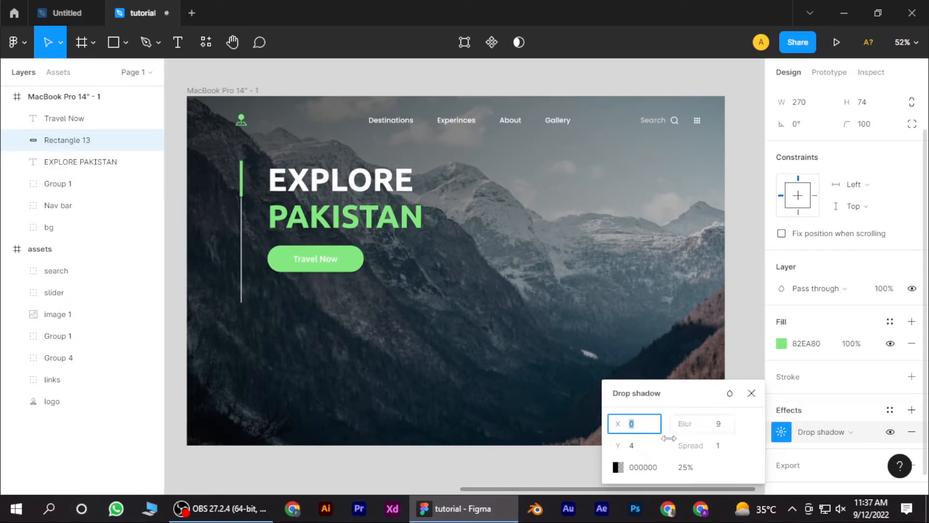
Adjust the opacity of the button rectangle's drop shadow and close the shadow settings.
left_click(679, 467)
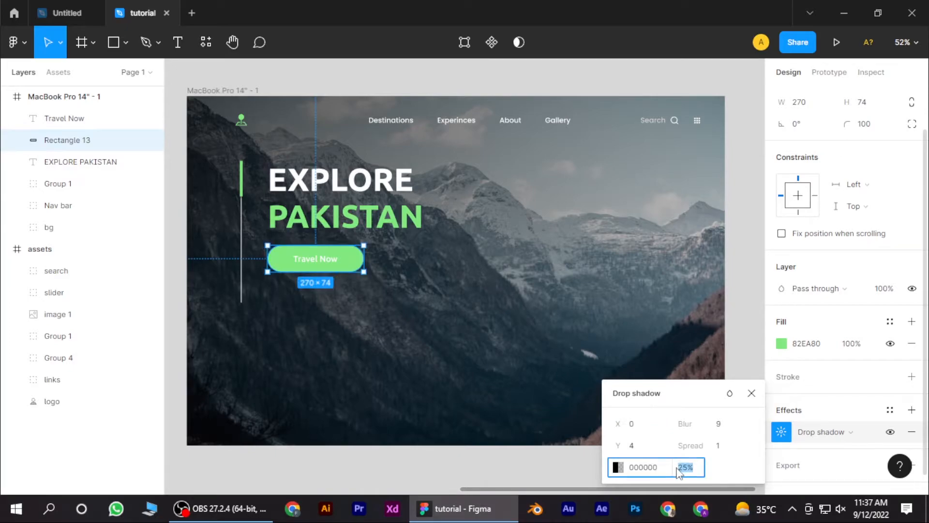
key("Up")
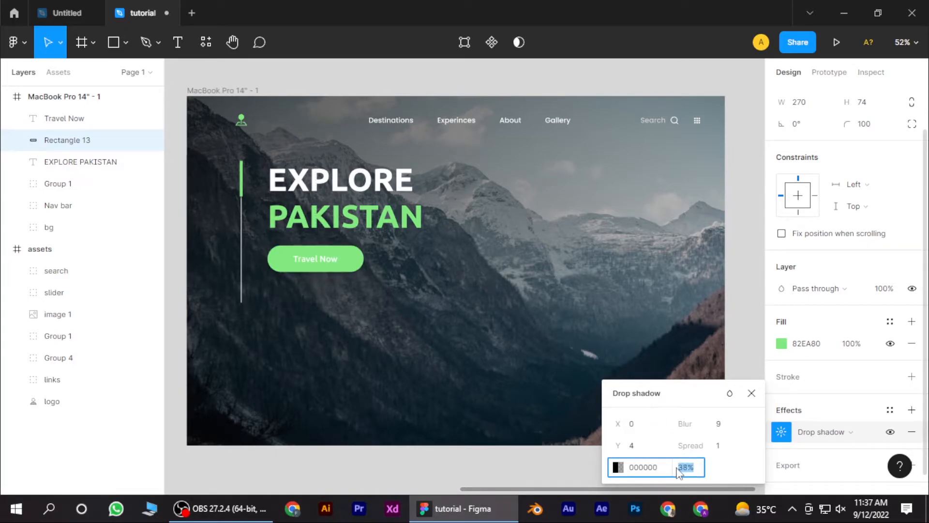
key("Up")
key("Up")
key("Up")
key("Up")
key("Up")
key("Up")
key("Up")
key("Down")
key("Down")
key("Down")
key("Down")
key("Down")
key("Down")
key("Down")
key("Down")
key("Down")
key("Down")
key("Down")
key("Down")
key("Down")
key("Down")
key("Escape")
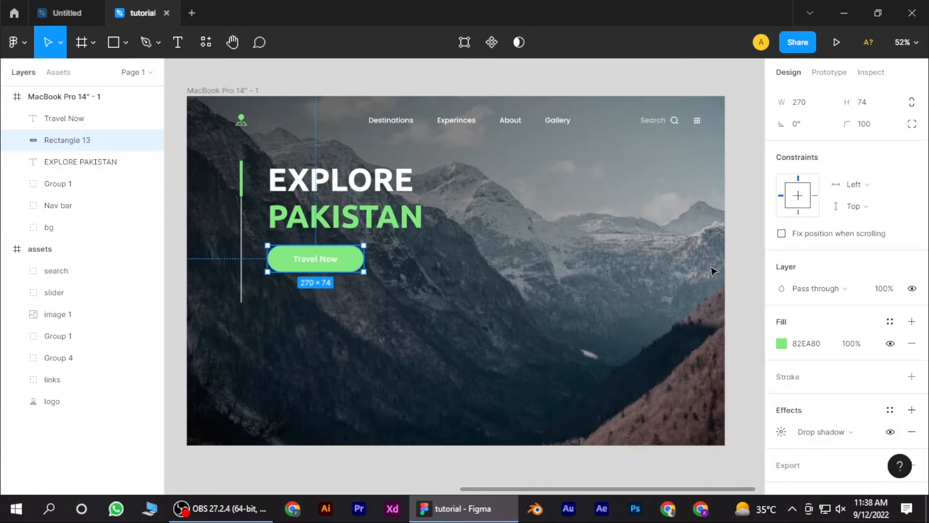
Group the "Travel Now" text with the green rectangle and rename the group as "button".
left_click(82, 125, "shift")
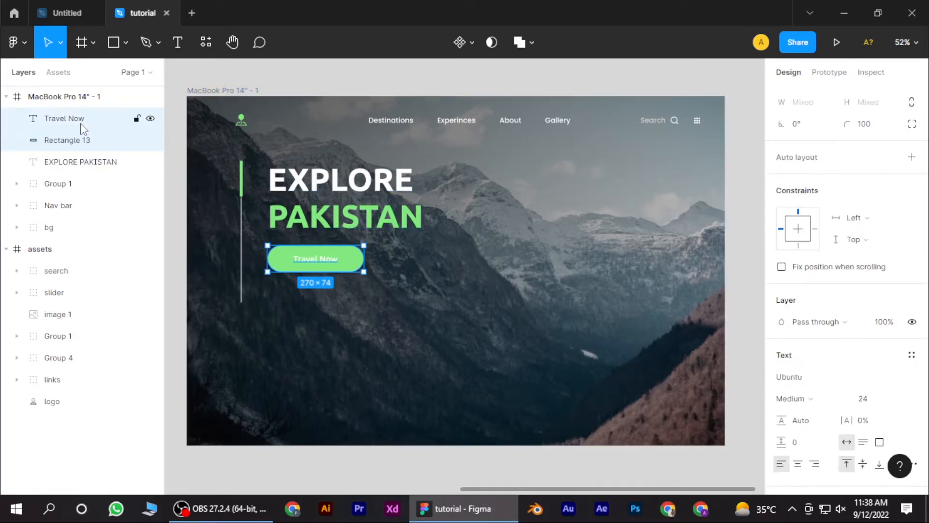
key("ctrl+g")
double_click(71, 123)
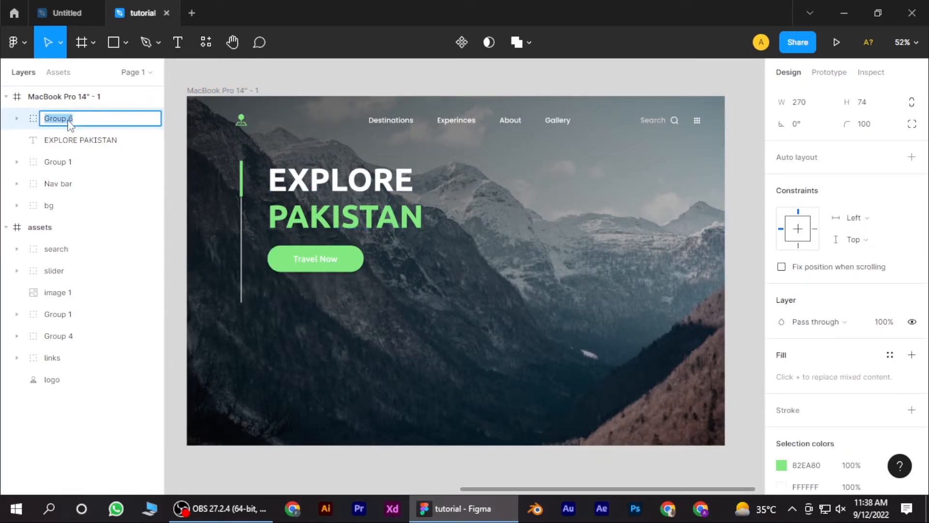
type("button")
key("Return")
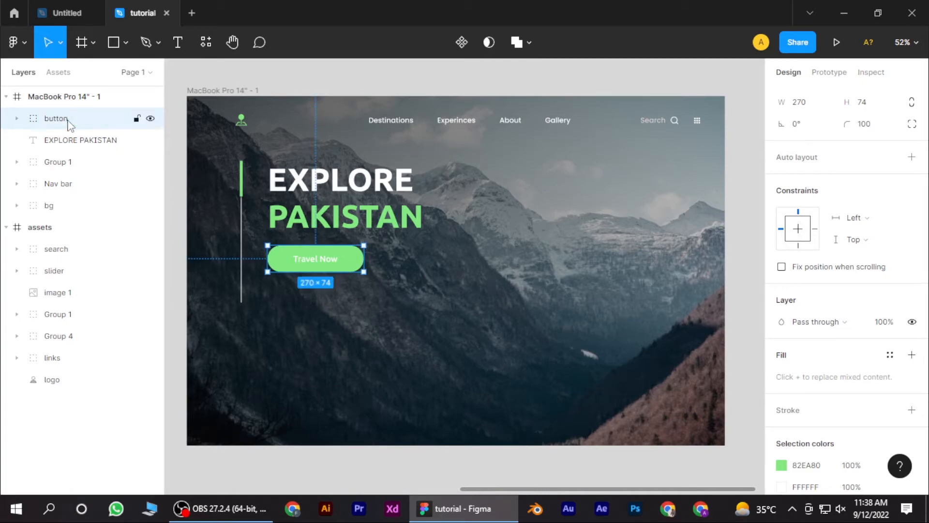
key("Escape")
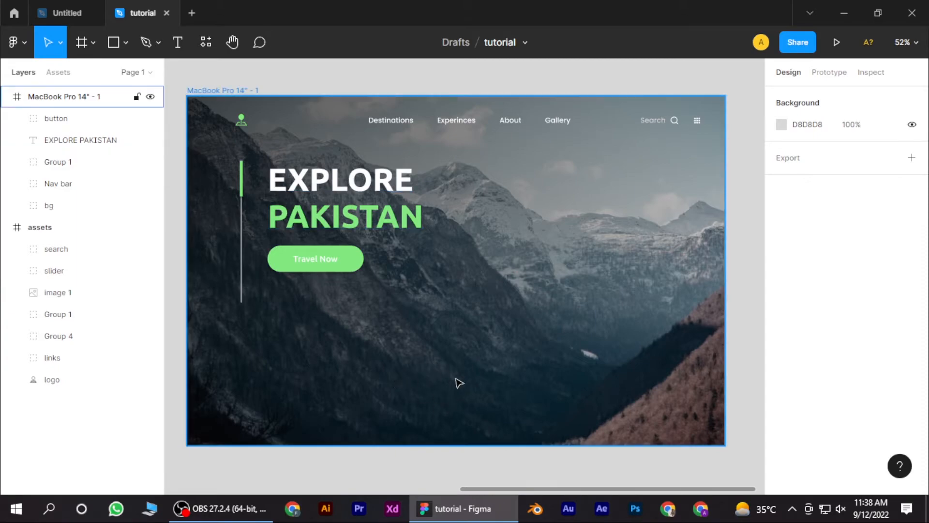
Copy the green arrow slider group from the assets frame and paste a duplicate of it.
scroll(342, 155, "left", 2)
scroll(291, 184, "down", 5)
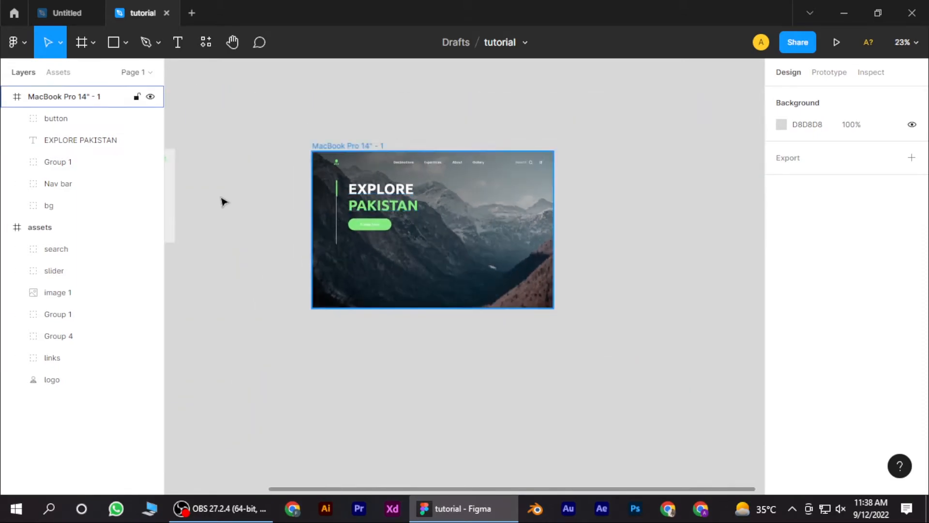
scroll(321, 209, "left", 3)
left_click(216, 181)
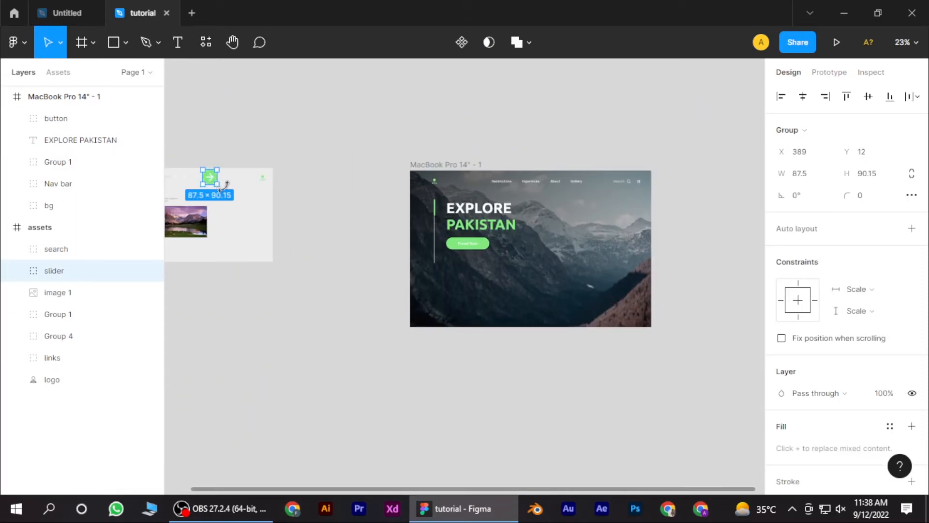
scroll(556, 237, "up", 3)
scroll(479, 237, "right", 2)
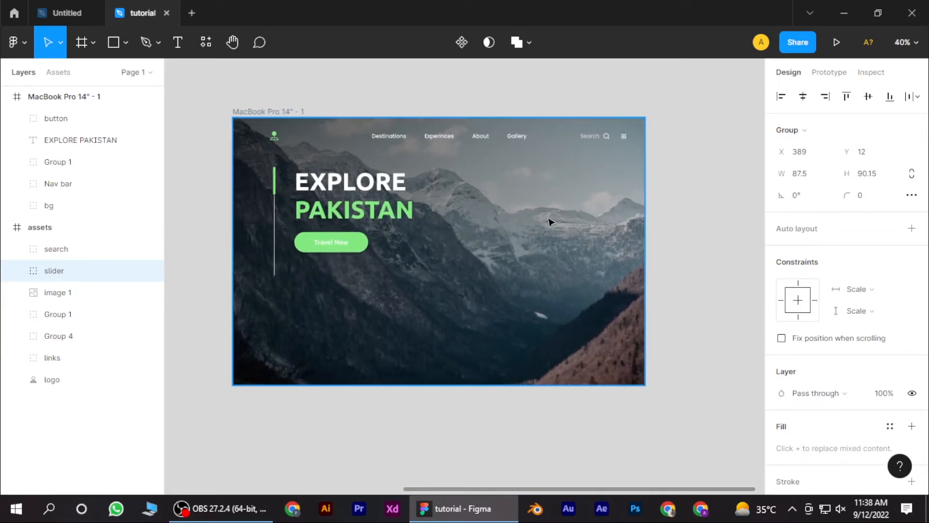
key("ctrl+v")
scroll(419, 212, "right", 6)
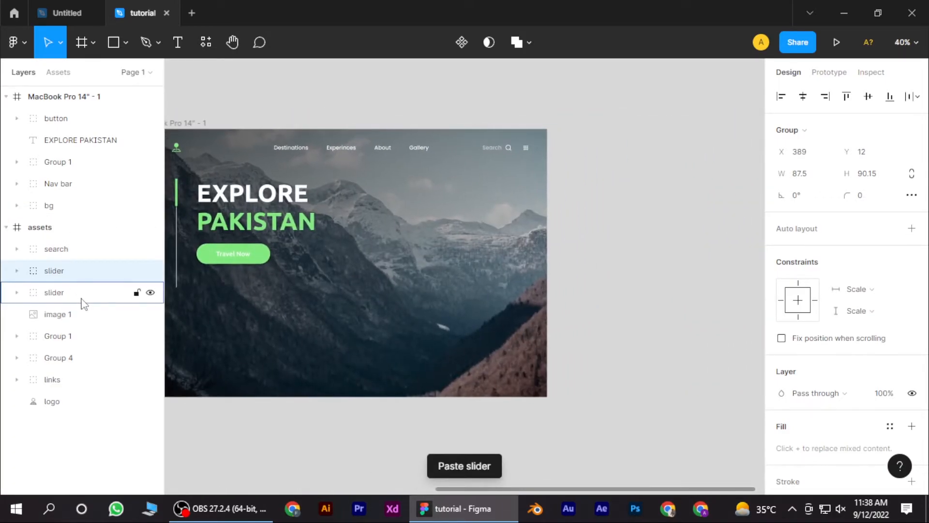
Paste the slider arrow into the MacBook Pro 14" frame and place it near the right edge, level with the heading.
left_click(473, 207)
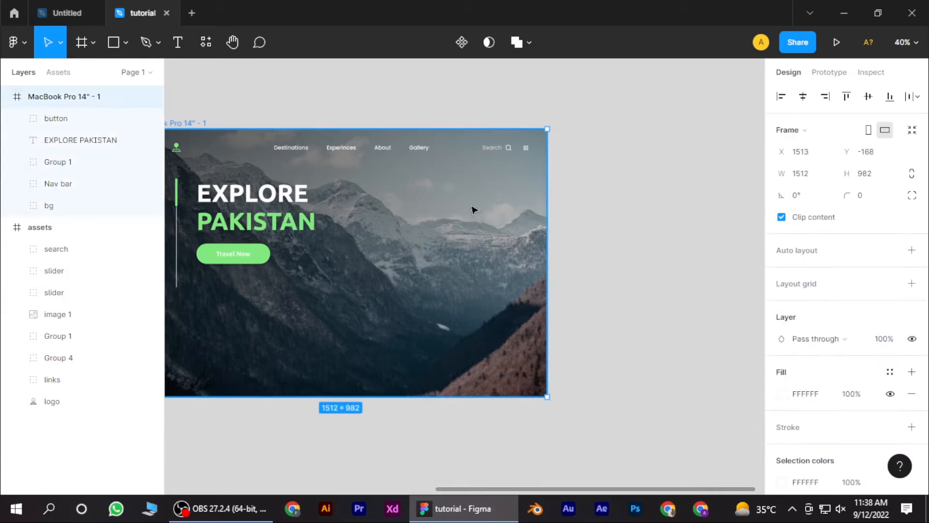
key("ctrl+v")
left_click_drag(259, 152, 523, 221)
left_click(585, 275)
scroll(457, 280, "left", 3)
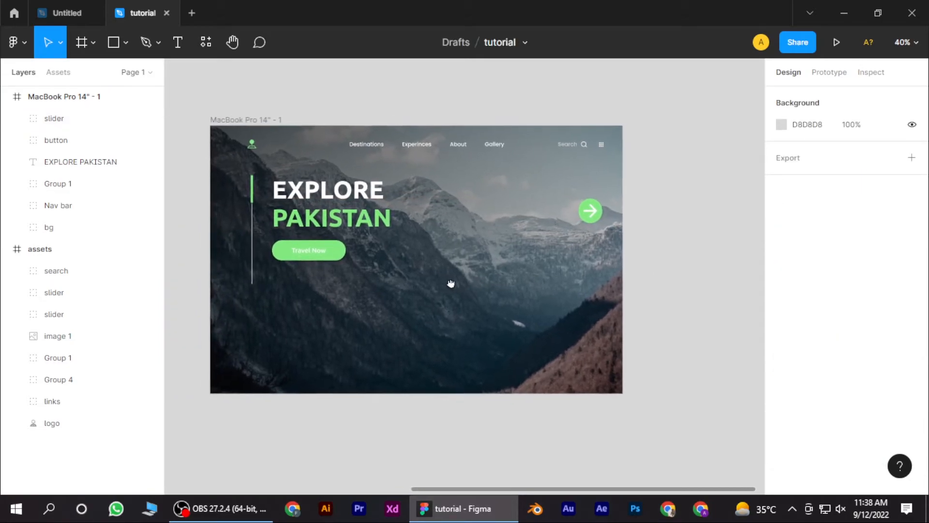
Draw a rectangle about 1247 wide from the frame's bottom-left corner, set its height to 160 and seat it on the bottom edge.
left_click(106, 43)
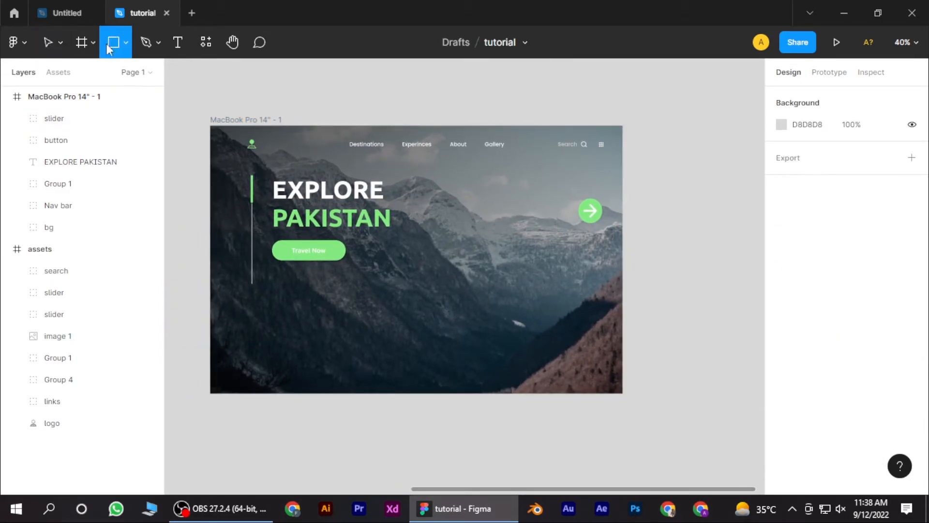
left_click_drag(210, 351, 550, 397)
left_click(886, 155)
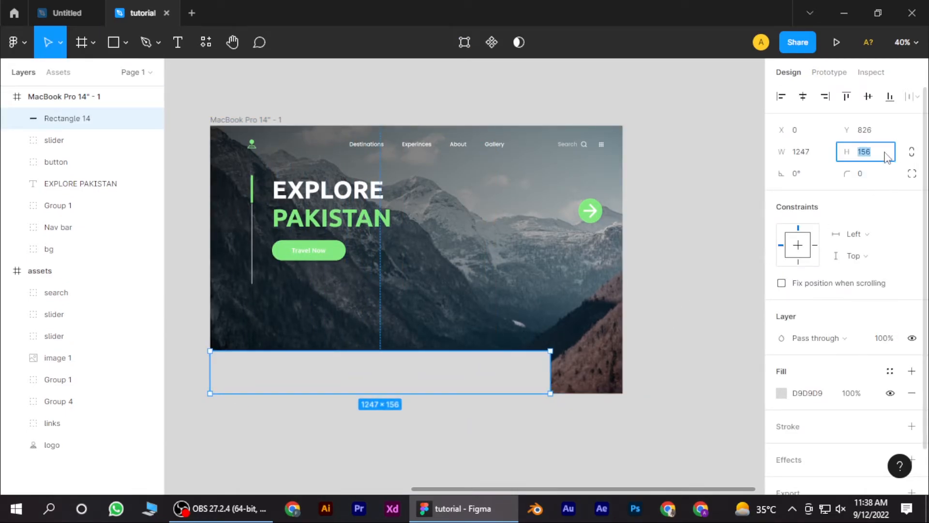
type("160")
key("Return")
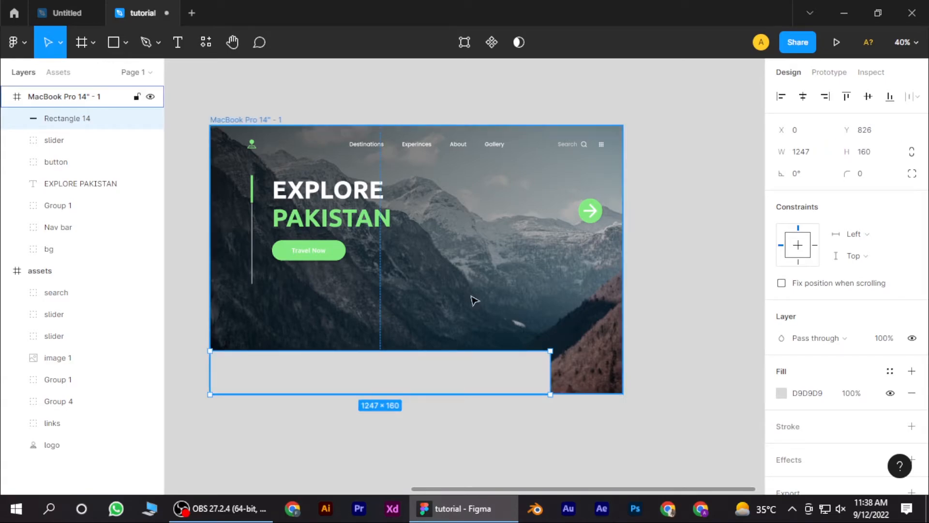
left_click_drag(390, 386, 392, 382)
Fill the bottom rectangle with black (000000).
left_click(781, 393)
left_click_drag(614, 291, 575, 332)
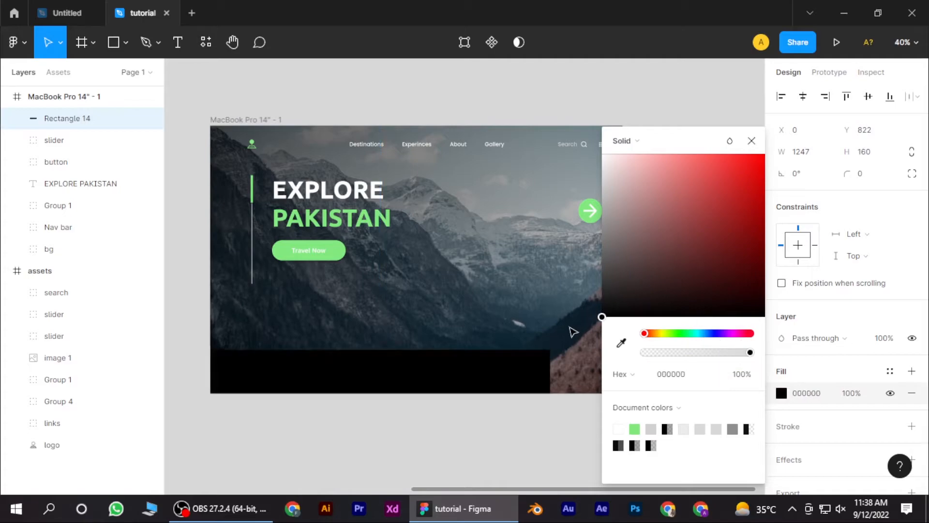
left_click(754, 145)
Set the black rectangle's blend mode to Multiply and its layer opacity to 35%.
left_click(819, 337)
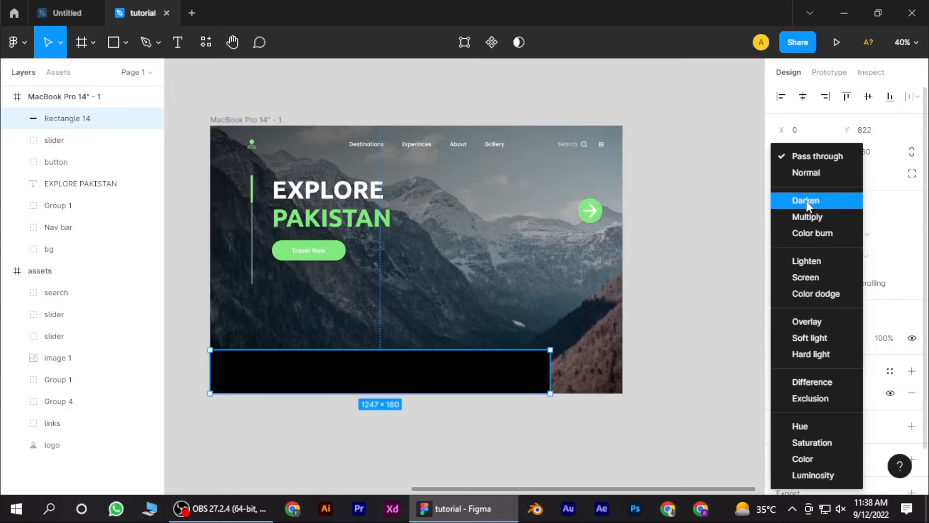
left_click(806, 201)
left_click(815, 338)
left_click(803, 216)
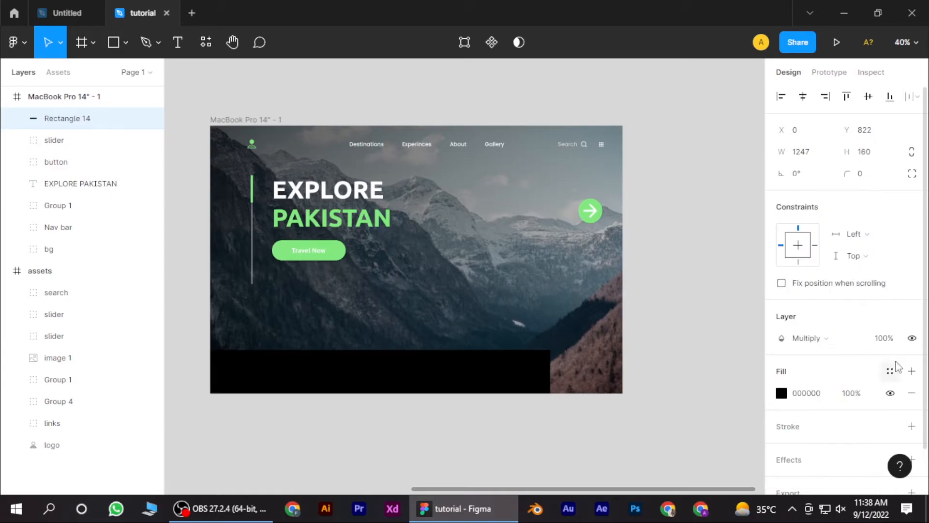
left_click(896, 335)
type("35")
key("Return")
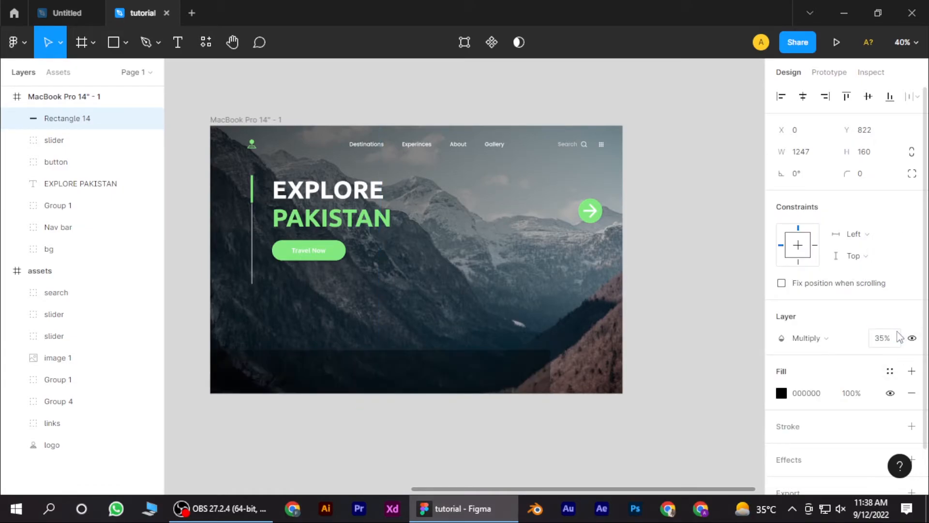
left_click(415, 430)
Copy the links group from assets into the MacBook frame's dark strip at X 140, Y 845, beneath the vertical line.
left_click_drag(367, 433, 454, 413)
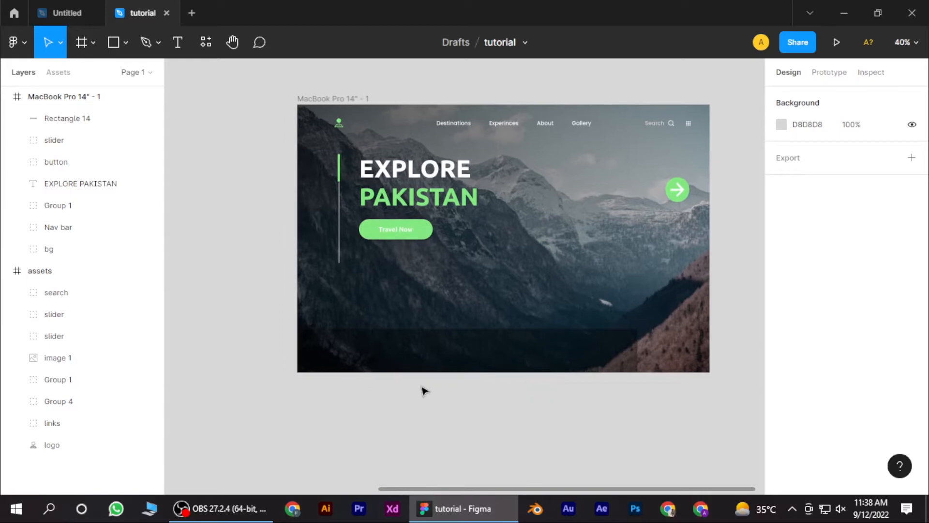
scroll(432, 397, "left", 10)
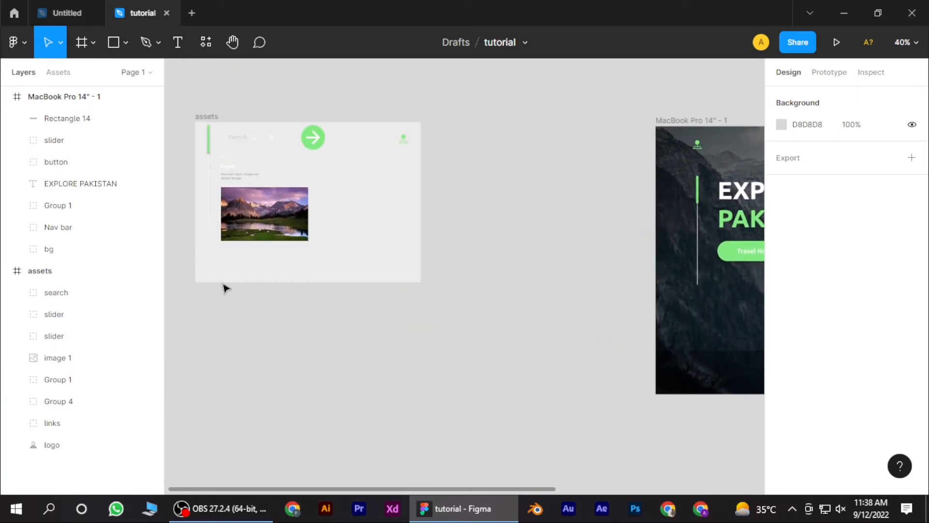
scroll(222, 261, "up", 5)
scroll(271, 241, "up", 3)
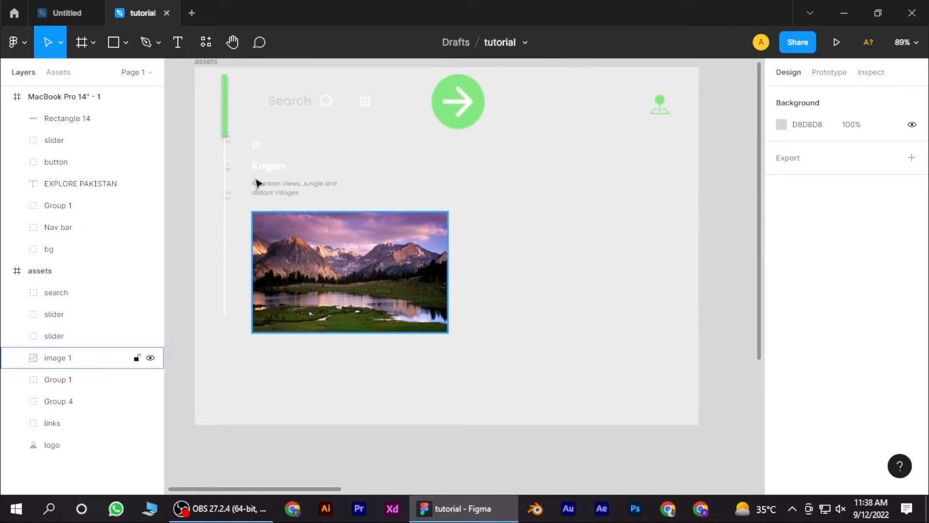
left_click(230, 170)
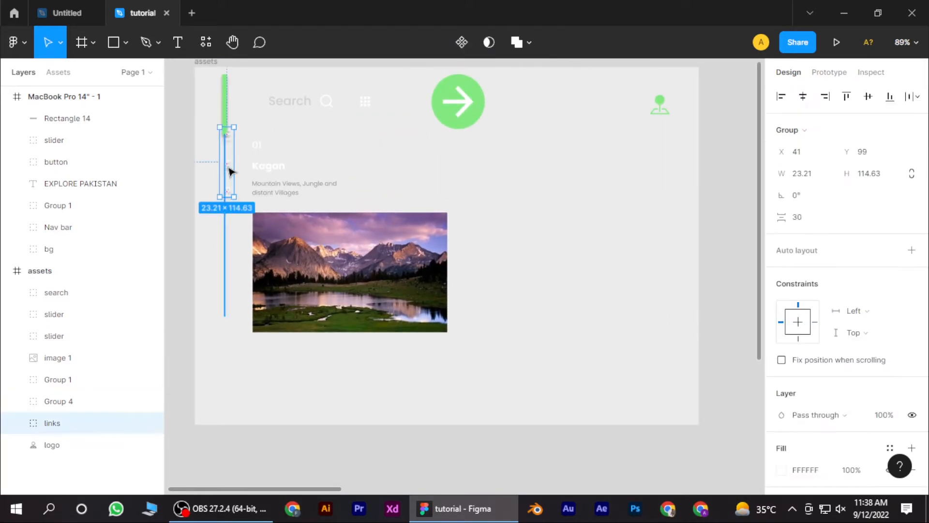
scroll(231, 170, "down", 5)
scroll(441, 346, "up", 5)
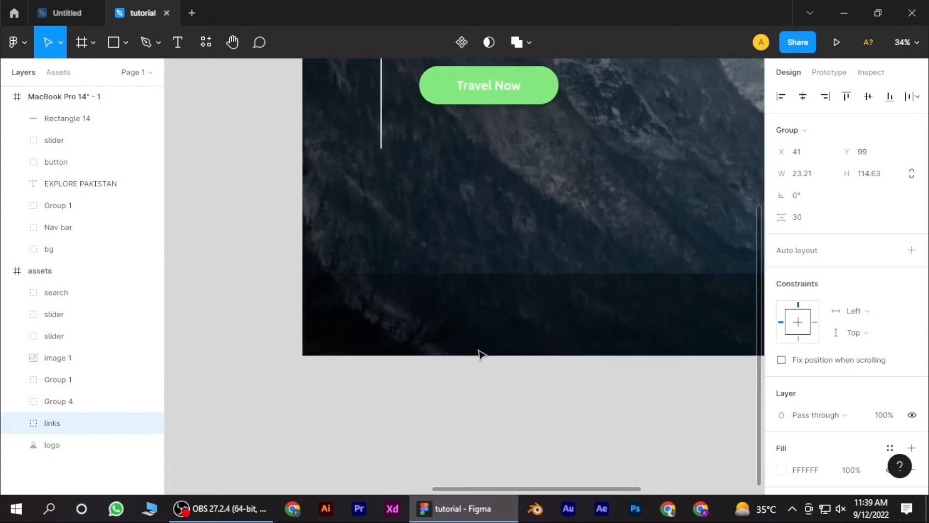
key("ctrl+v")
left_click_drag(471, 286, 382, 324)
scroll(338, 378, "down", 5)
Copy the "01 Kagan" text group from assets into the MacBook frame and move it onto the dark bottom strip.
left_click_drag(280, 382, 399, 357)
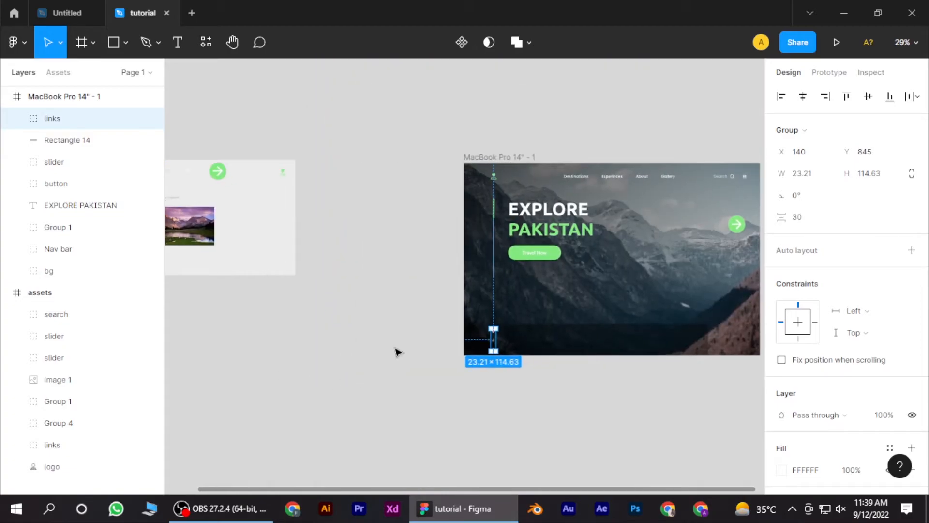
left_click(175, 201)
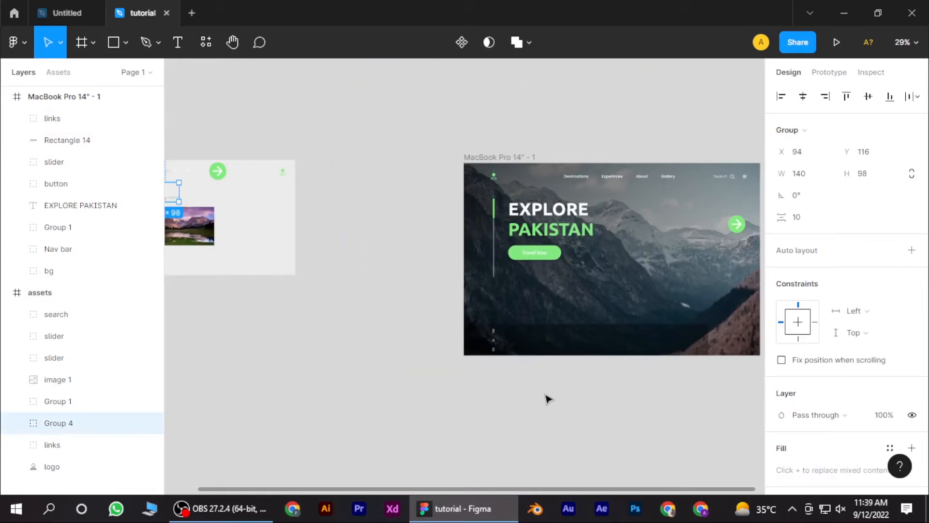
scroll(546, 396, "right", 5)
scroll(344, 332, "up", 5)
key("ctrl+v")
scroll(426, 373, "up", 6)
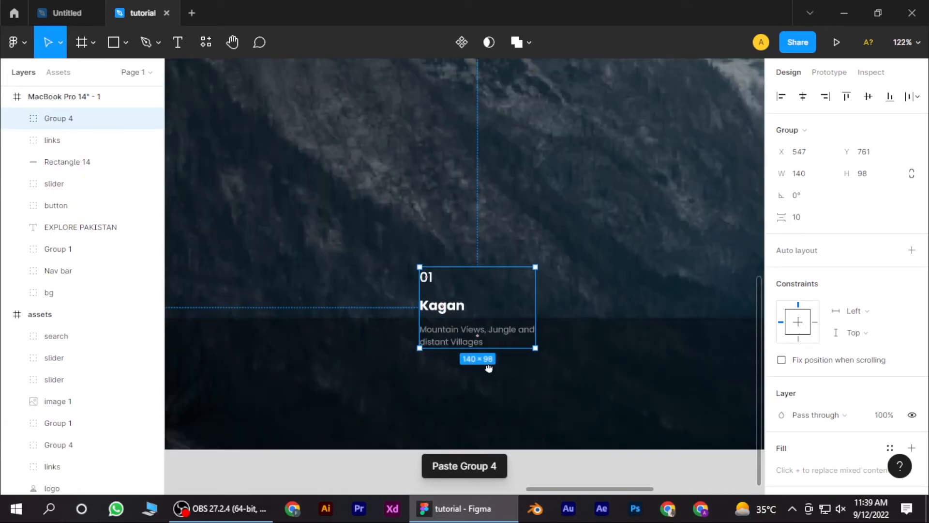
scroll(556, 358, "left", 5)
scroll(561, 359, "down", 2)
scroll(510, 375, "right", 1)
left_click_drag(537, 311, 498, 371)
Duplicate the "01 Kagan" group to its right at X 485, Y 856 and ungroup the copy.
left_click_drag(492, 406, 425, 394)
scroll(425, 394, "down", 5)
scroll(429, 377, "up", 5)
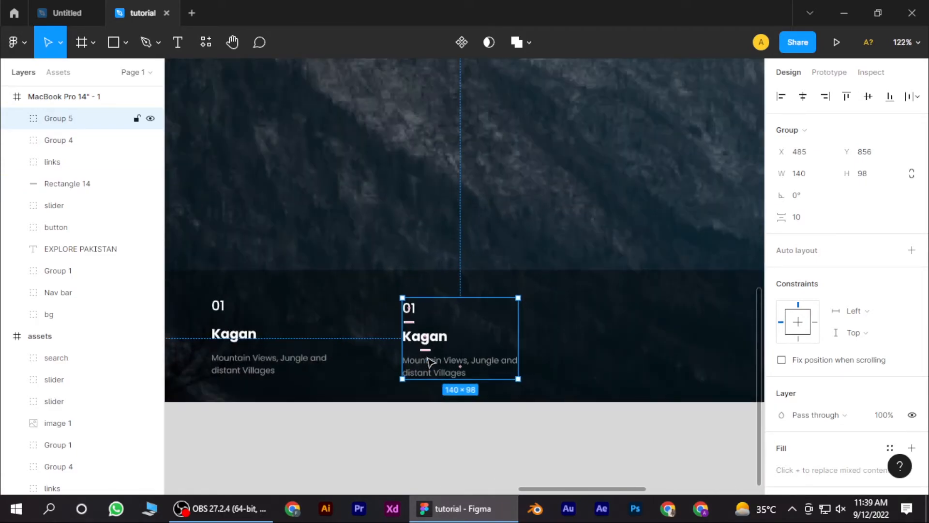
right_click(421, 360)
left_click(438, 257)
left_click(406, 423)
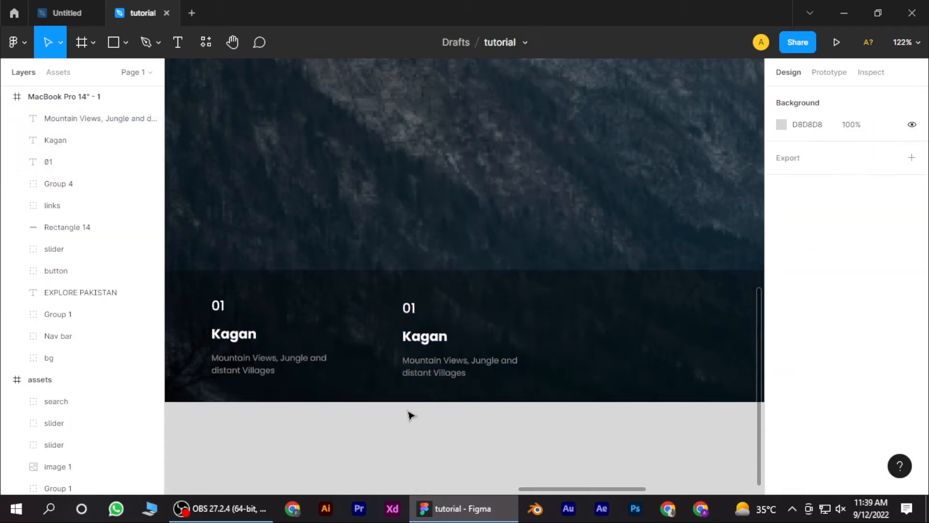
Change the copied block's number to "02" and its title to "Naran".
left_click(414, 314)
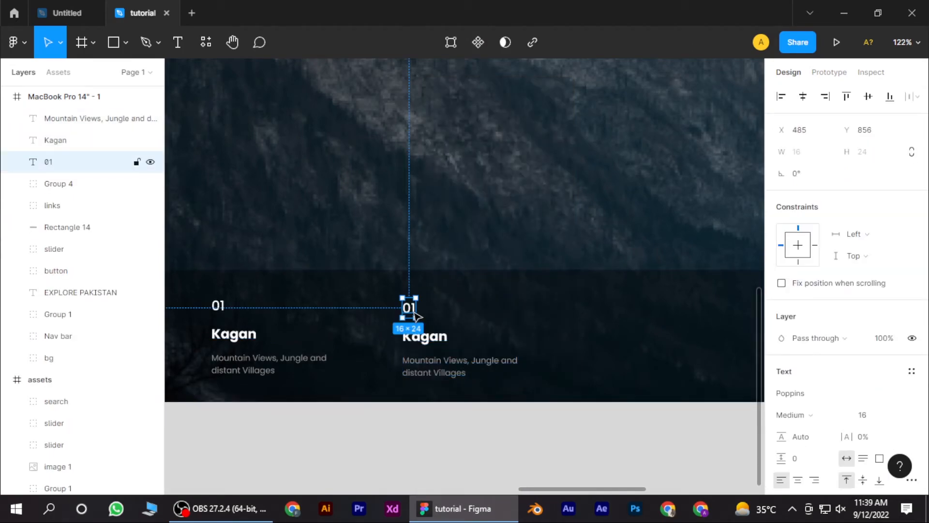
double_click(414, 314)
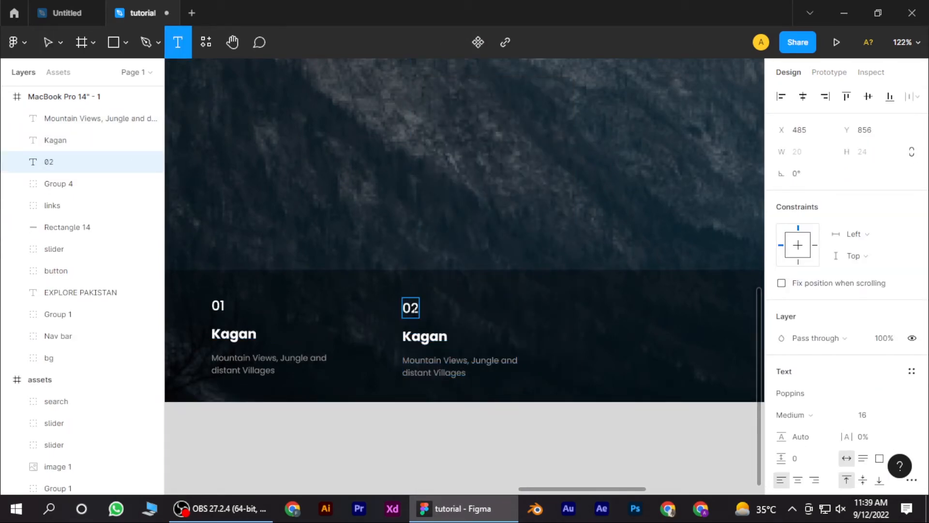
left_click(47, 42)
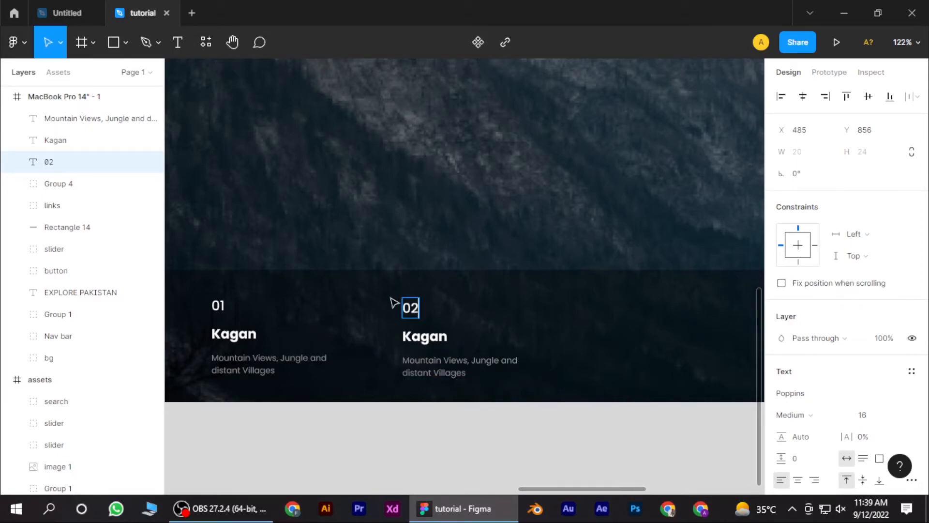
left_click(421, 336)
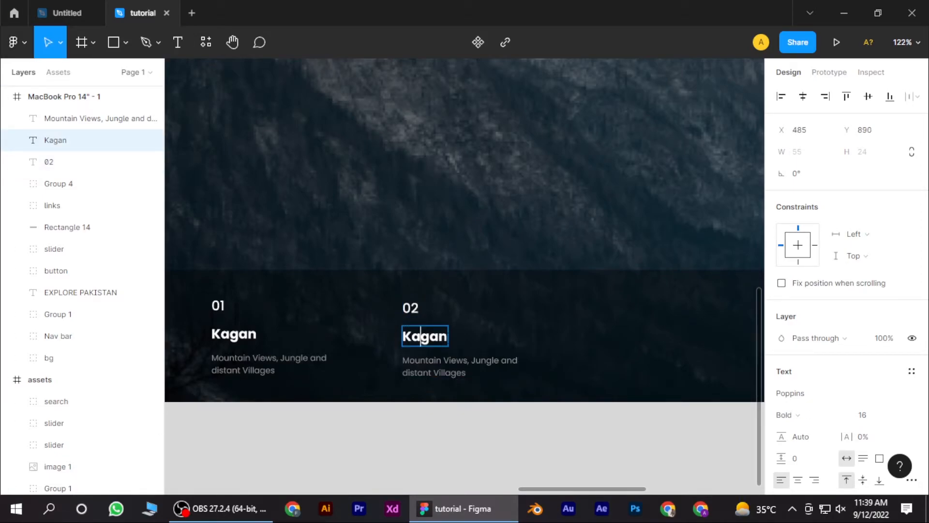
type("Nar")
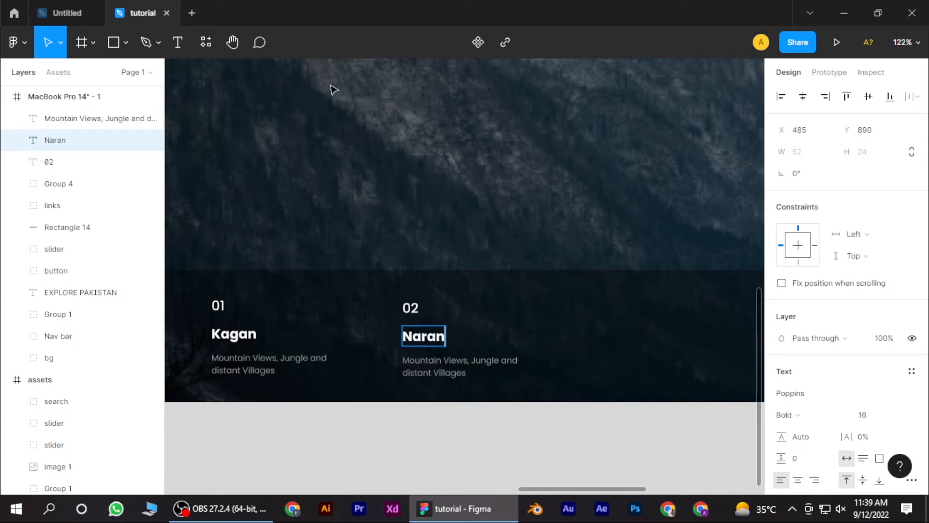
left_click(437, 424)
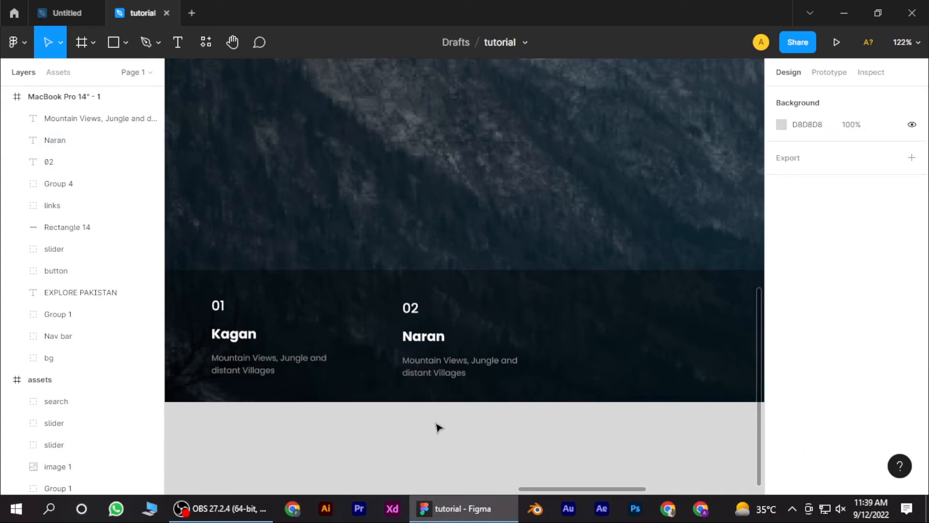
Duplicate the "02", "Naran" and description texts together to the right, starting at X 716.
left_click(433, 369)
left_click(426, 338)
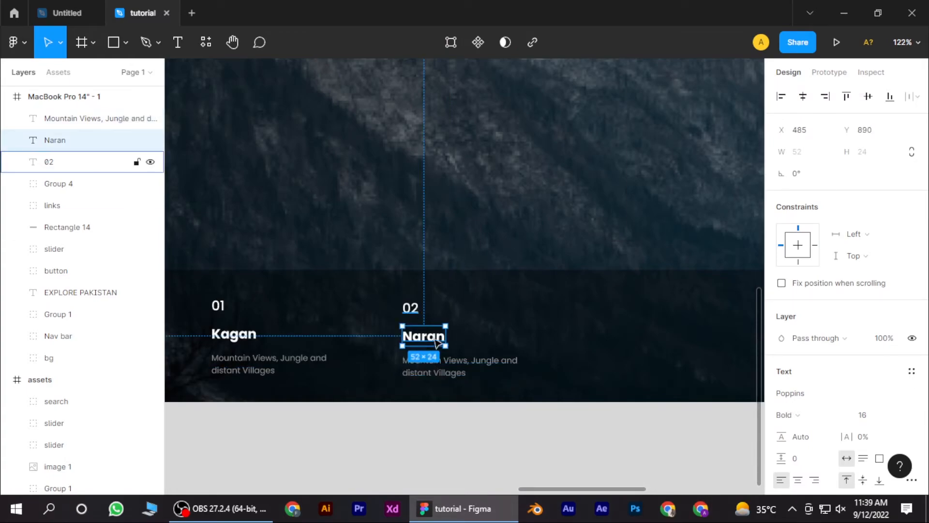
left_click(440, 363, "shift")
left_click(411, 308, "shift")
left_click_drag(424, 339, 615, 339)
Change the third block's number to "03" and its title to "Sawat".
left_click(605, 312)
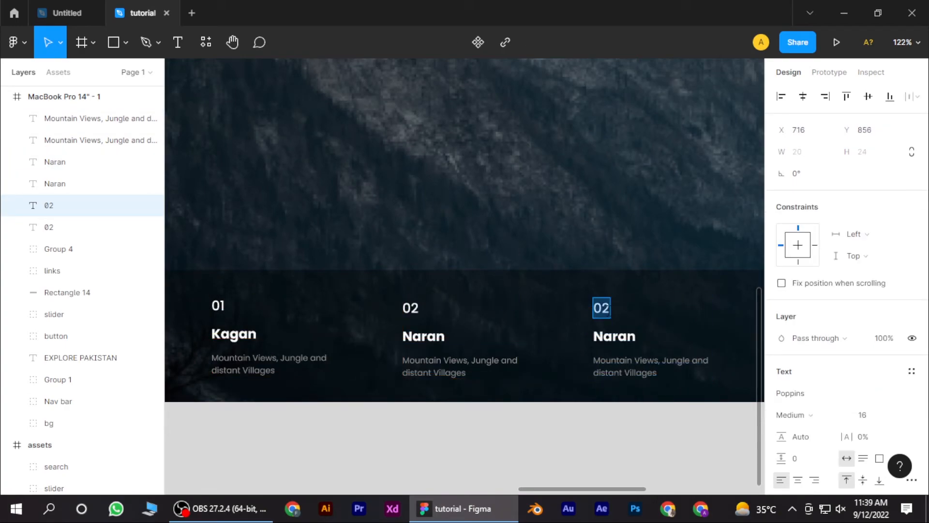
left_click(556, 444)
left_click(611, 339)
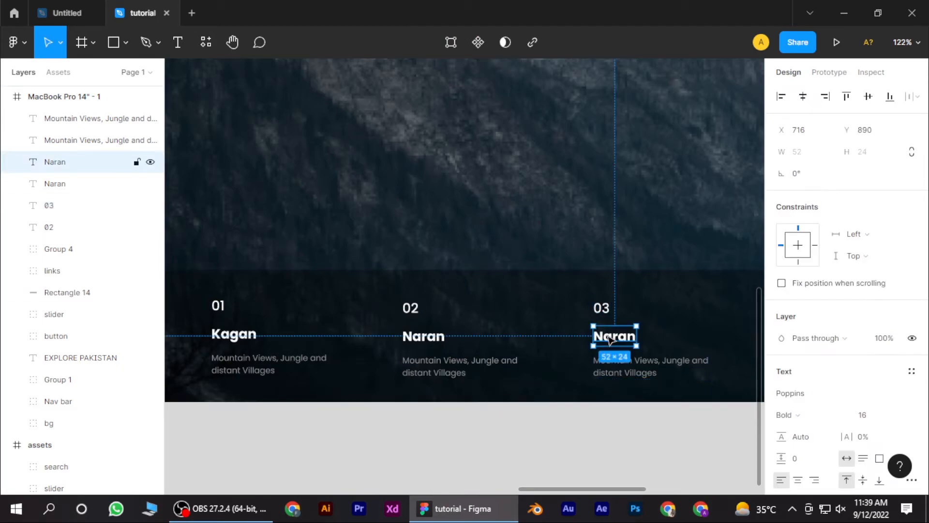
double_click(611, 338)
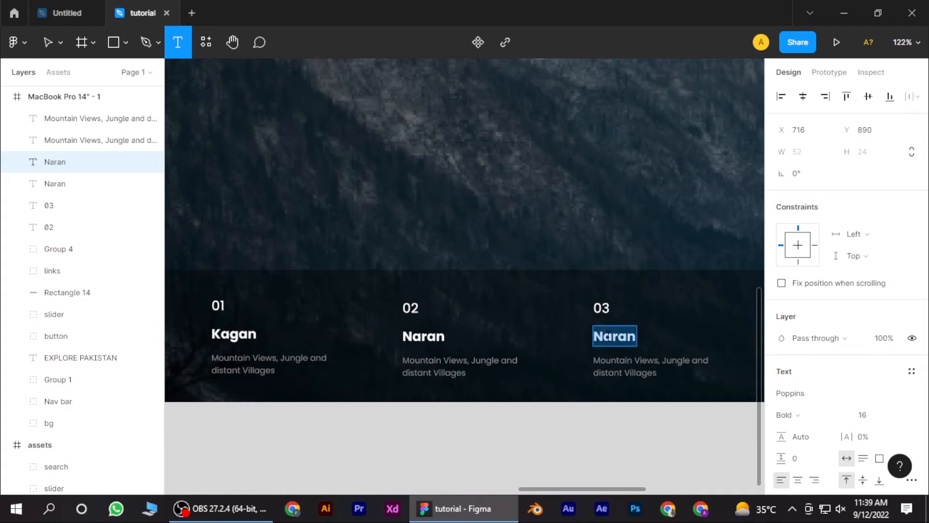
type("Sawat")
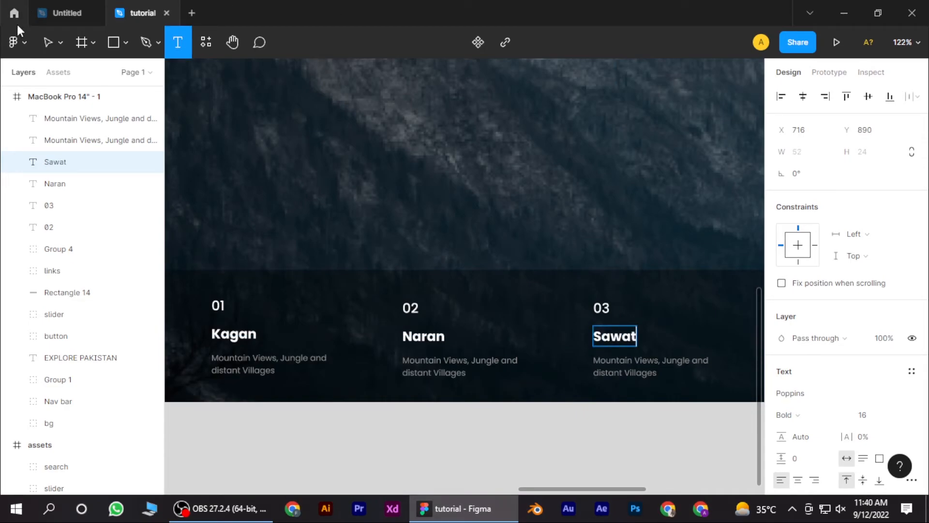
left_click(48, 42)
Group the "02", "Naran" and description texts of the second block.
left_click(423, 371)
left_click(424, 336, "shift")
left_click(411, 308, "shift")
key("ctrl+g")
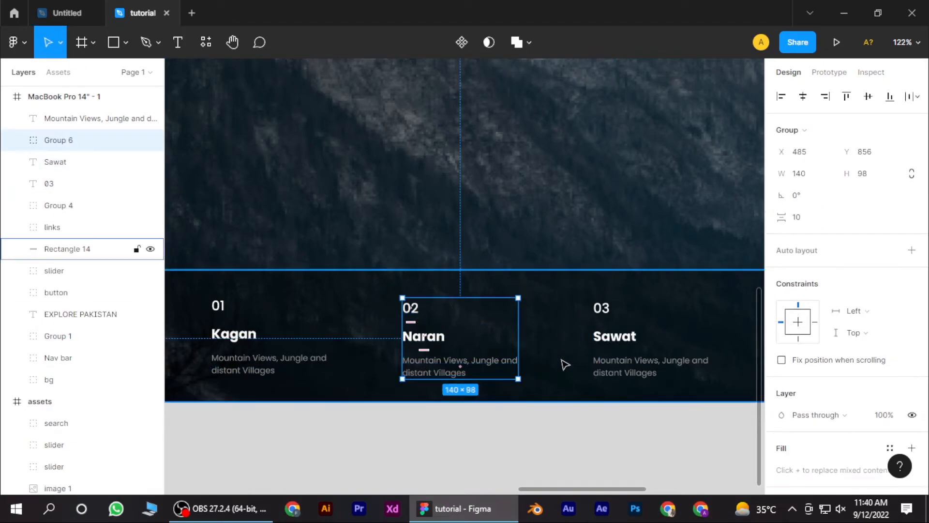
Group the "03", "Sawat" and description texts of the third destination block.
left_click(618, 374)
left_click(614, 336, "shift")
left_click(605, 313, "shift")
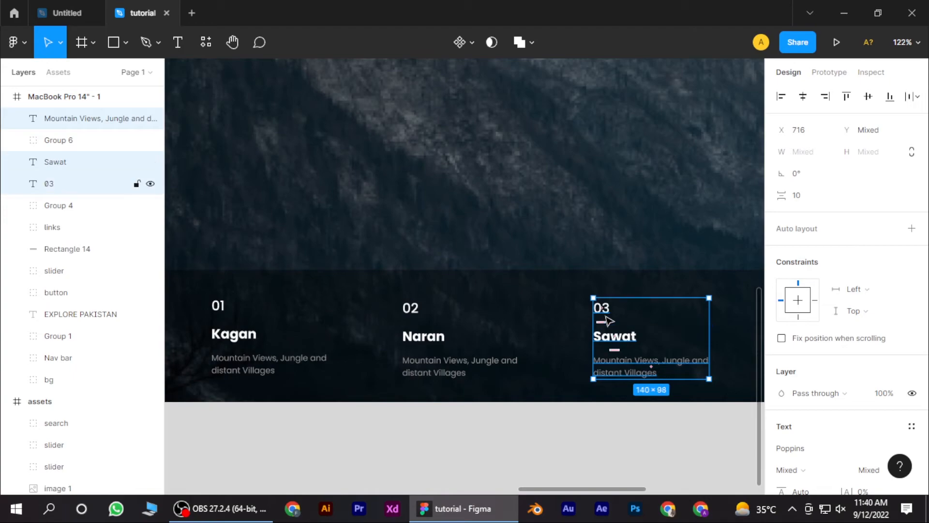
key("ctrl+g")
scroll(429, 369, "down", 5, "ctrl")
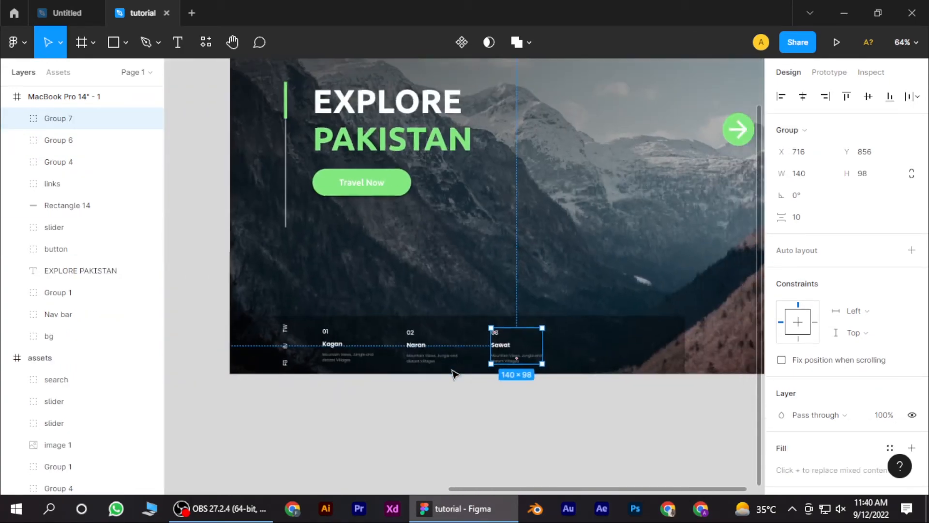
Move the "Sawat" and "Naran" groups further right along the strip and select all three destination groups.
left_click_drag(514, 355, 603, 356)
left_click_drag(426, 355, 463, 356)
left_click(326, 355, "shift")
left_click(610, 355, "shift")
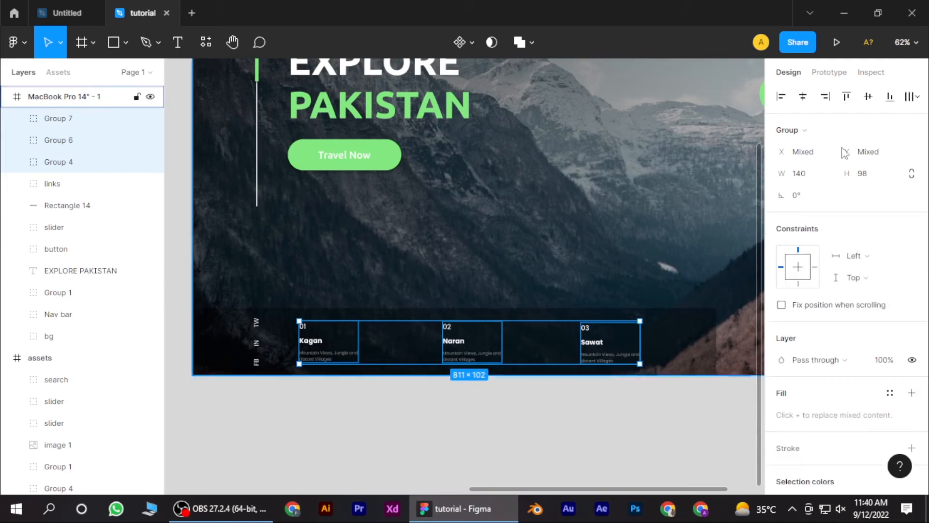
Distribute the three destination groups with equal horizontal spacing, align their vertical centres and shift them slightly right.
left_click(917, 96)
left_click(869, 124)
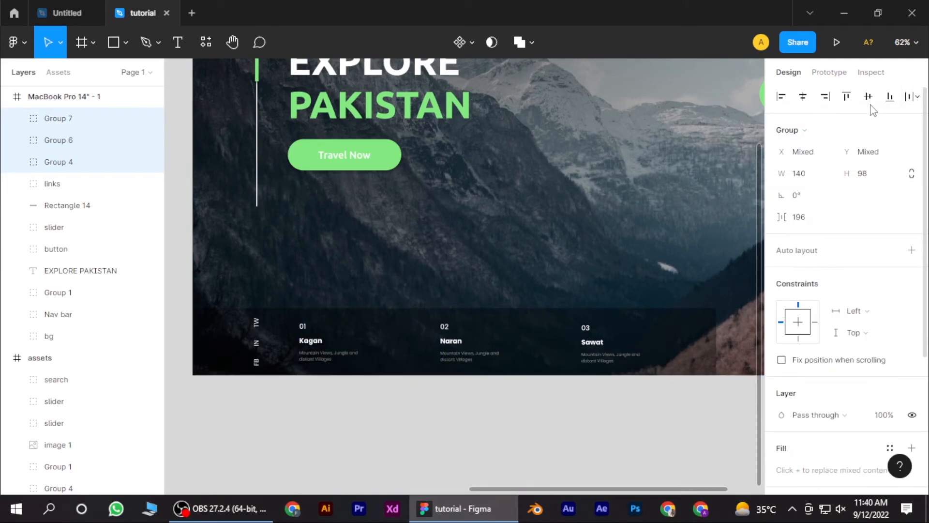
left_click(868, 96)
left_click_drag(470, 355, 489, 357)
left_click(380, 405)
scroll(379, 404, "down", 3)
scroll(472, 411, "up", 1)
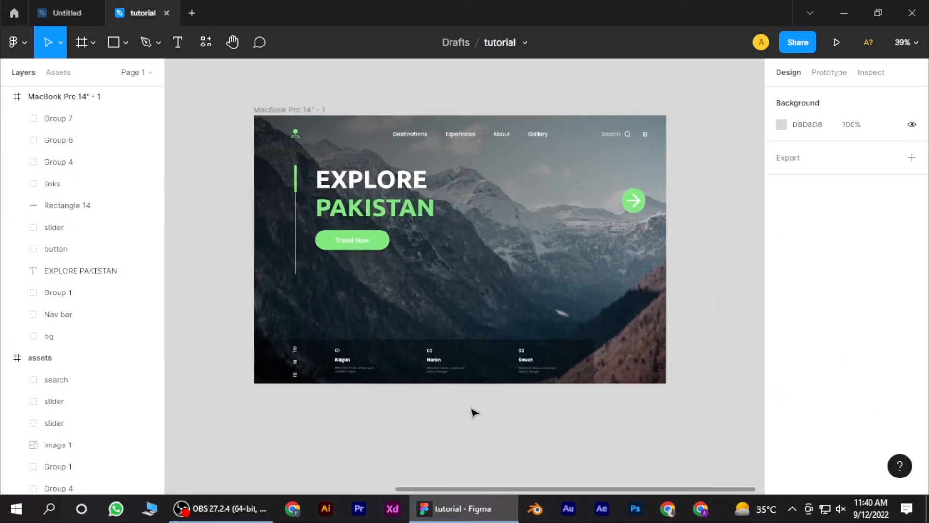
Copy the mountain lake image from the assets frame and paste it into the MacBook Pro 14" frame.
left_click_drag(494, 408, 457, 403)
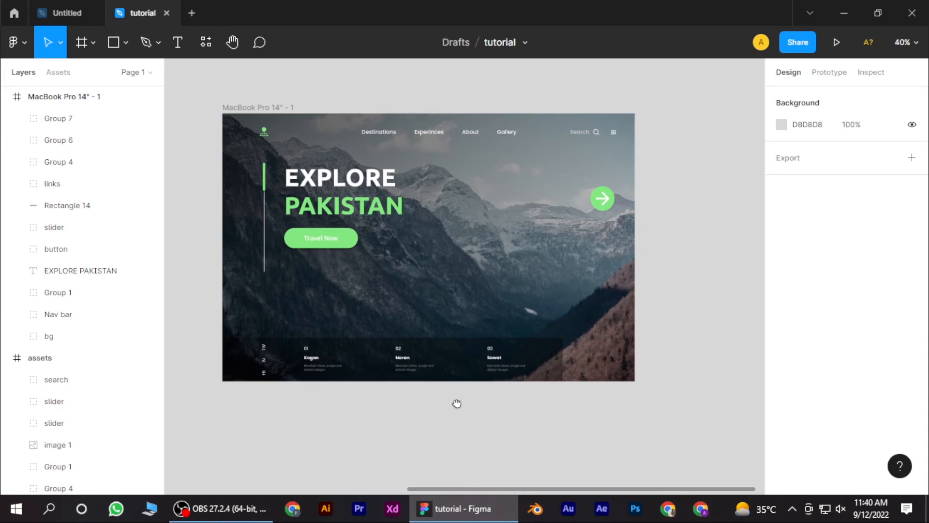
scroll(394, 314, "down", 2)
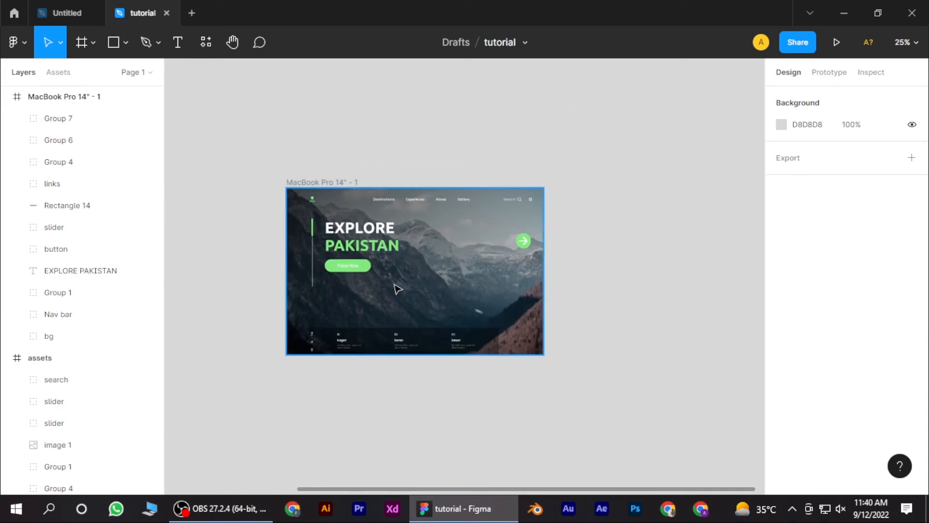
scroll(398, 290, "up", 2)
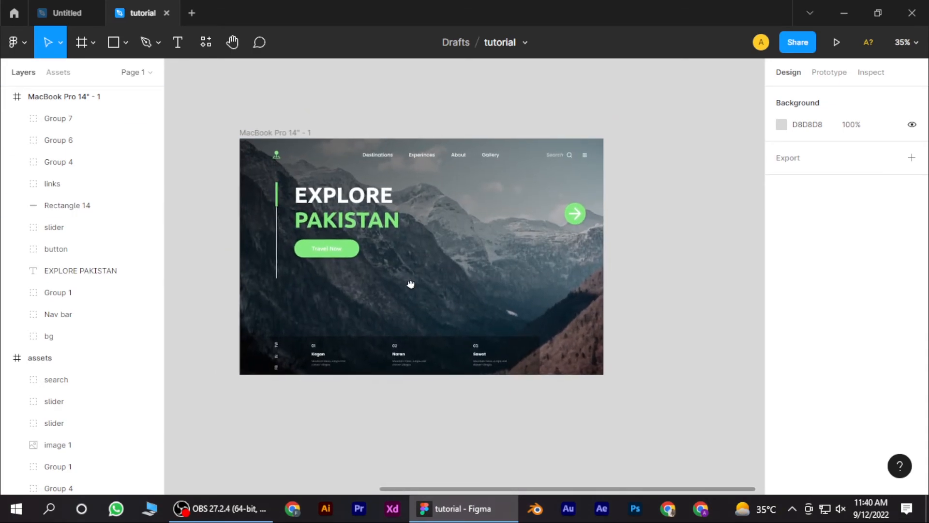
left_click_drag(235, 197, 661, 203)
left_click(333, 217)
left_click_drag(557, 251, 328, 232)
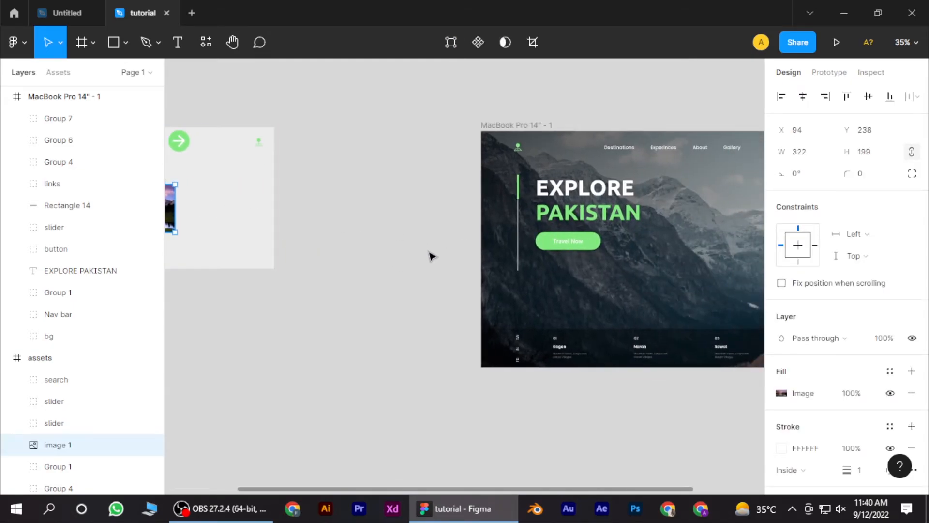
left_click_drag(430, 257, 182, 244)
left_click(576, 313)
scroll(578, 316, "up", 2)
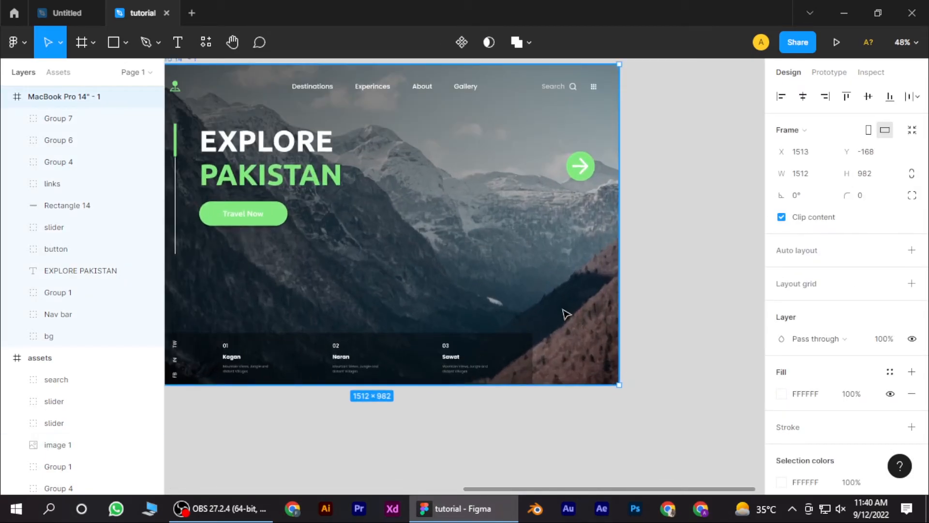
key("ctrl+v")
Position the pasted lake image in the page's bottom-right corner at X 1196, Y 783.
left_click_drag(235, 188, 571, 342)
left_click(633, 401)
scroll(590, 379, "up", 3)
scroll(587, 378, "up", 3)
scroll(544, 333, "down", 2)
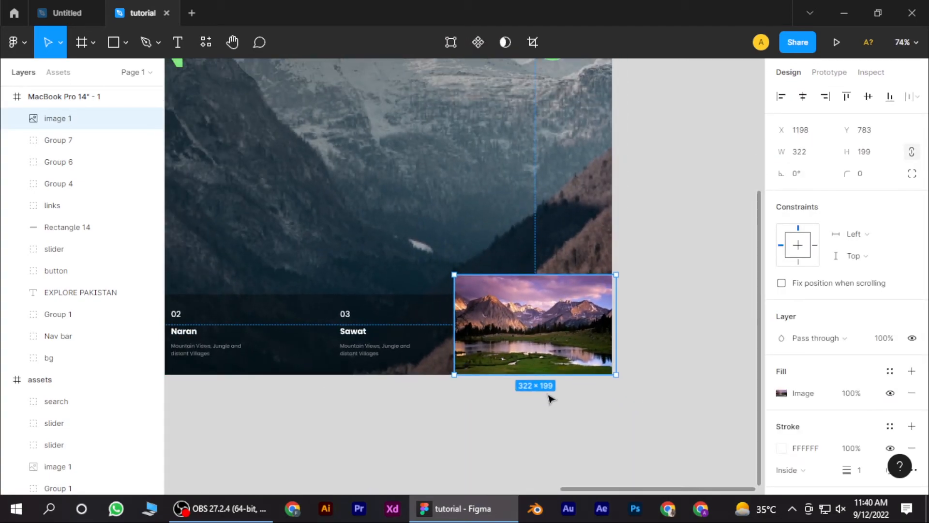
key("Left")
key("Left")
scroll(551, 398, "down", 3)
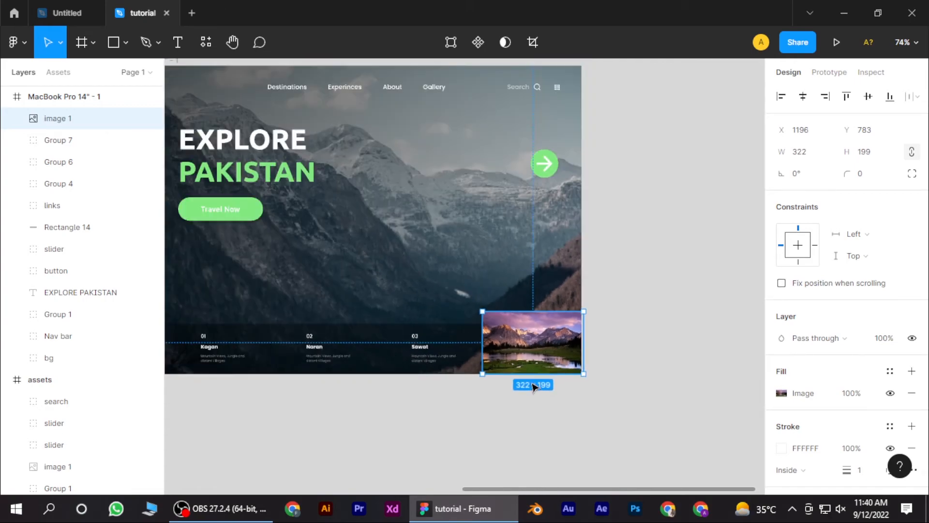
Draw a circle about 101 × 101 over the middle of the lake image.
left_click(125, 43)
left_click(122, 45)
left_click(122, 45)
left_click(123, 129)
scroll(512, 362, "up", 2)
left_click_drag(519, 326, 552, 340)
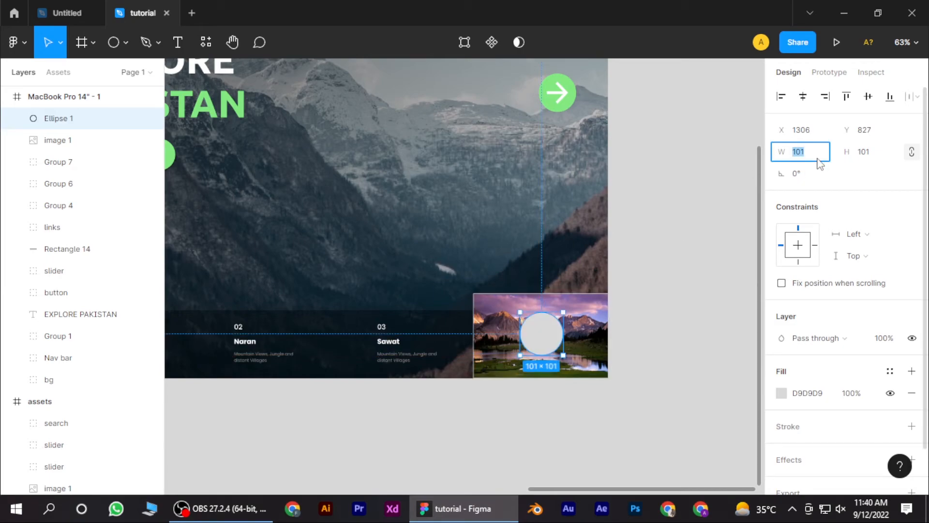
Set the circle's size to 80 × 80.
left_click(879, 155)
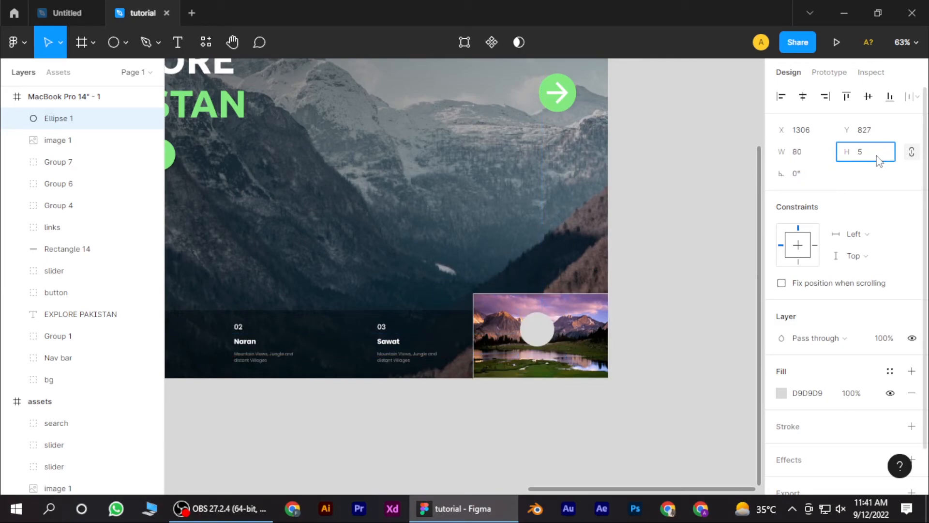
key("BackSpace")
left_click(624, 205)
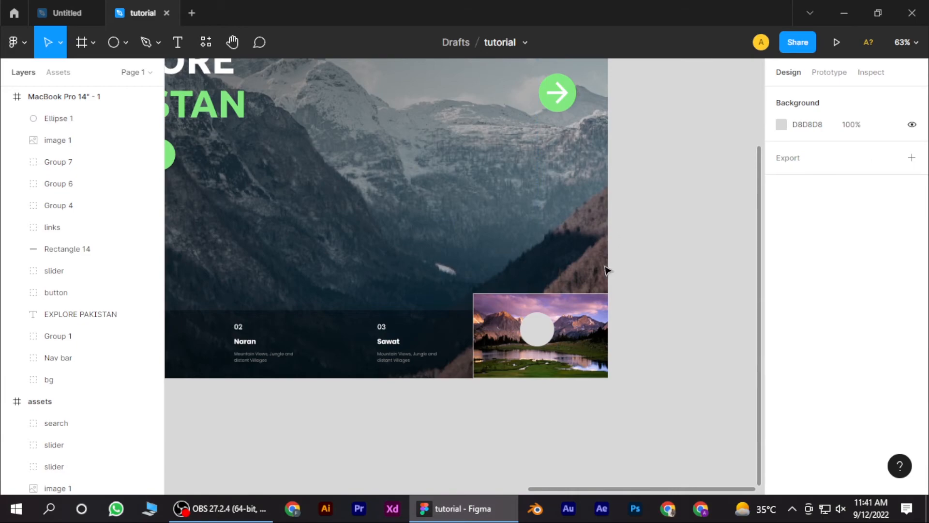
Centre the circle horizontally and vertically on the lake image.
left_click(538, 342)
left_click_drag(539, 325, 544, 332)
left_click(579, 328, "shift")
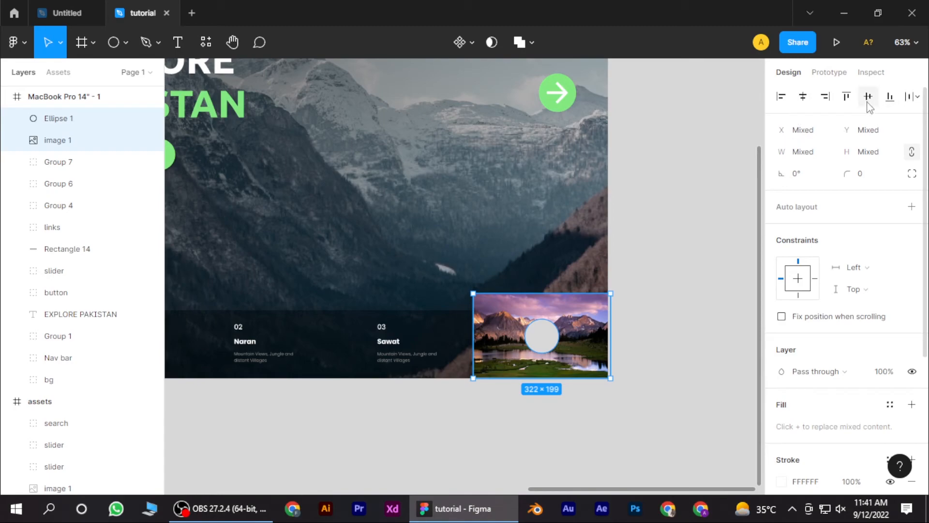
left_click(550, 413)
scroll(518, 407, "right", 2)
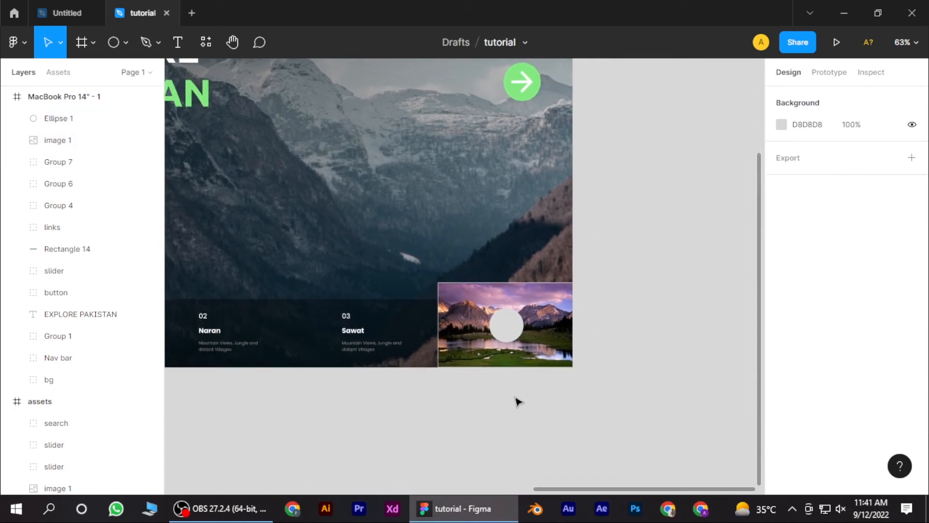
Open the Iconify plugin and search its icons for "vid".
key("shift+0")
left_click(17, 38)
mouse_move(30, 144)
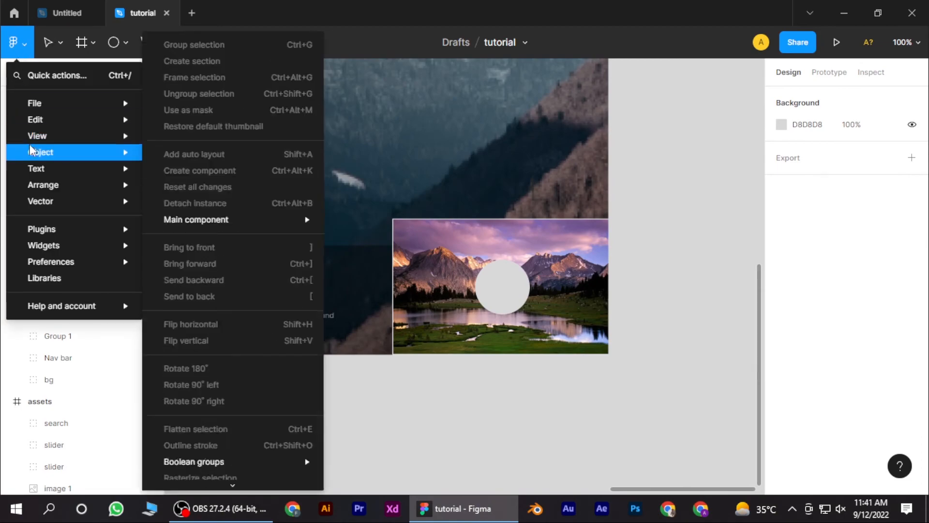
mouse_move(54, 231)
left_click(228, 243)
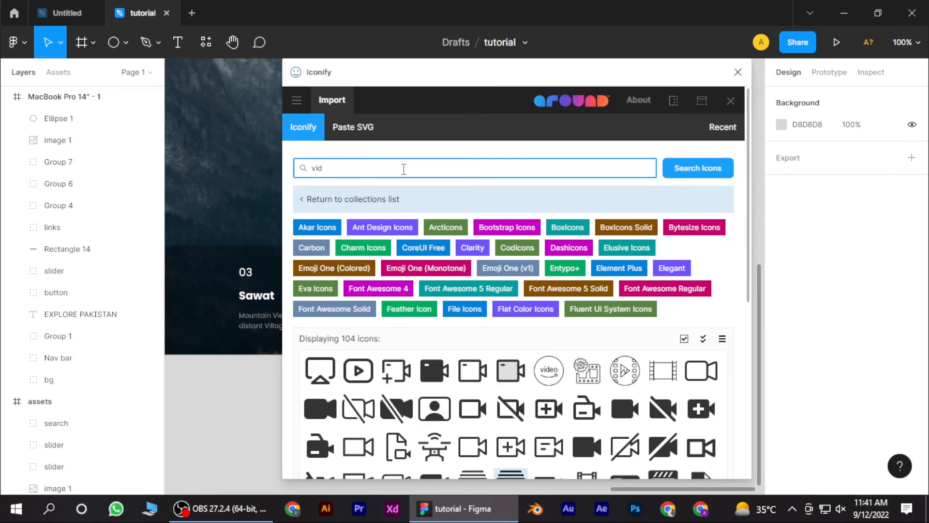
Import the solid video gallery icon "clarity:video-gallery-solid" and close the plugin.
scroll(507, 378, "down", 2)
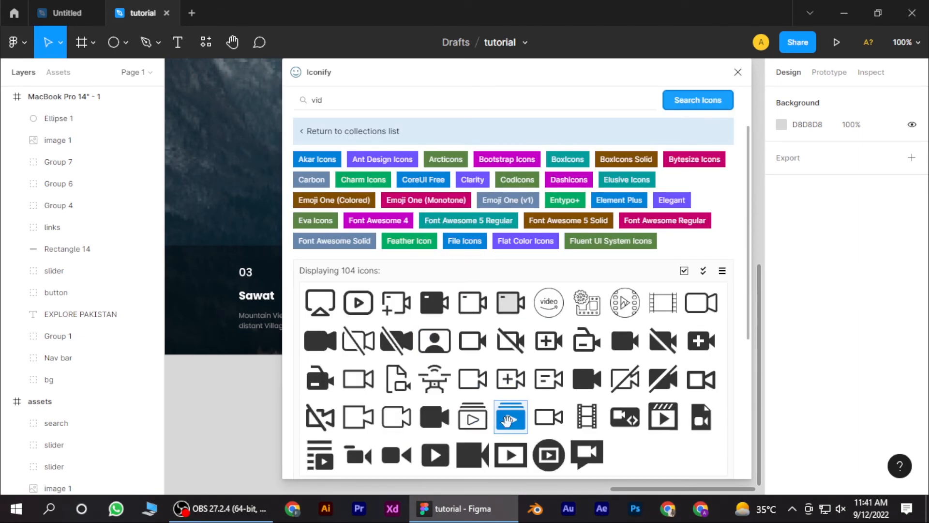
left_click(509, 422)
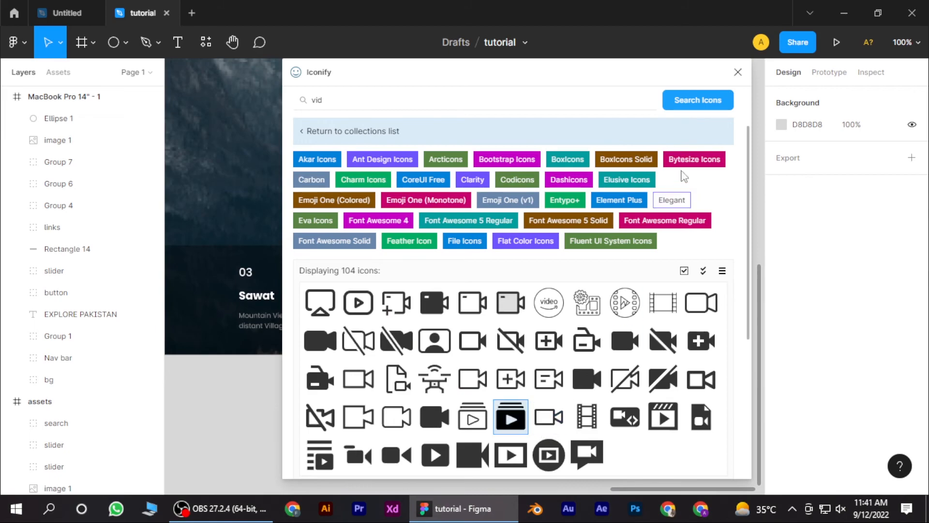
scroll(562, 348, "down", 1)
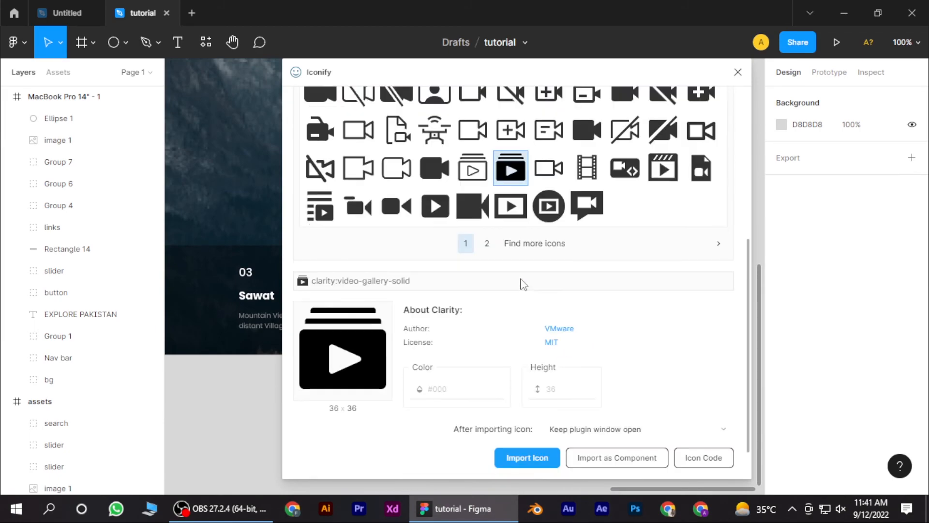
left_click(527, 457)
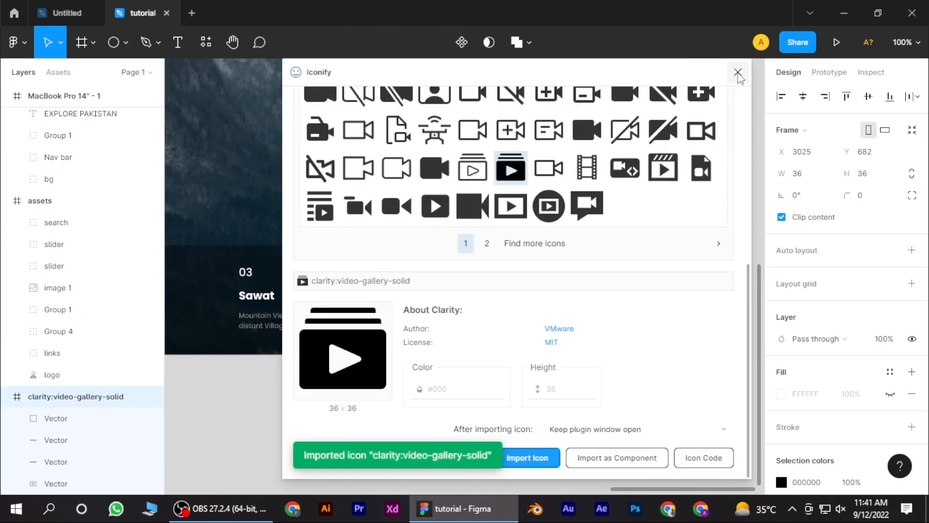
left_click(737, 72)
Move the imported video icon onto the grey circle and align it to the circle's centre.
left_click_drag(628, 286, 510, 294)
scroll(529, 296, "up", 3)
left_click(521, 293, "shift")
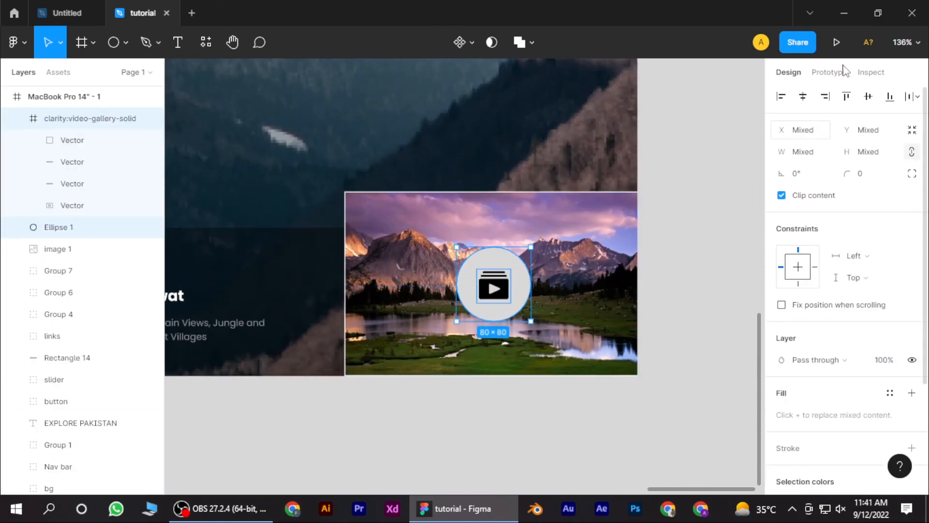
left_click(804, 98)
left_click(589, 382)
left_click(570, 318)
left_click(520, 307)
left_click(512, 296, "shift")
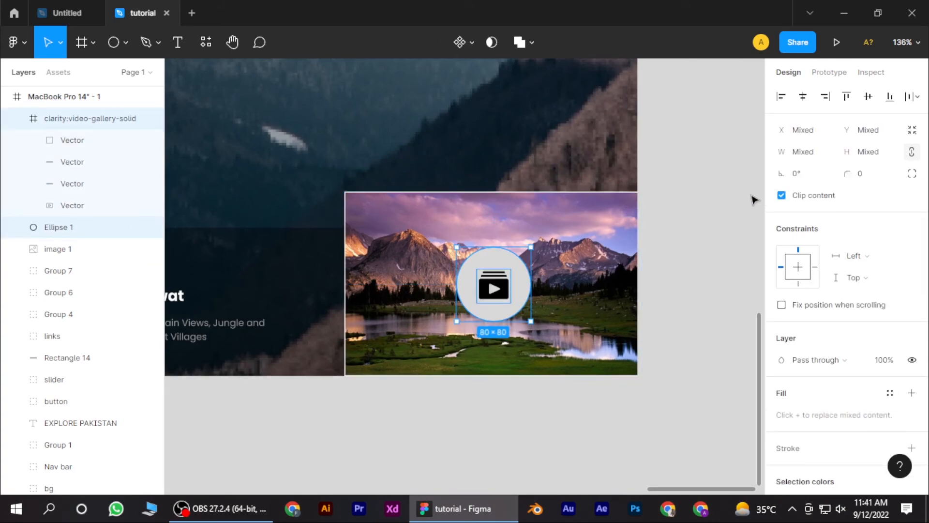
left_click(522, 456)
Change the video icon's colour from black to red FF1414.
left_click(494, 288)
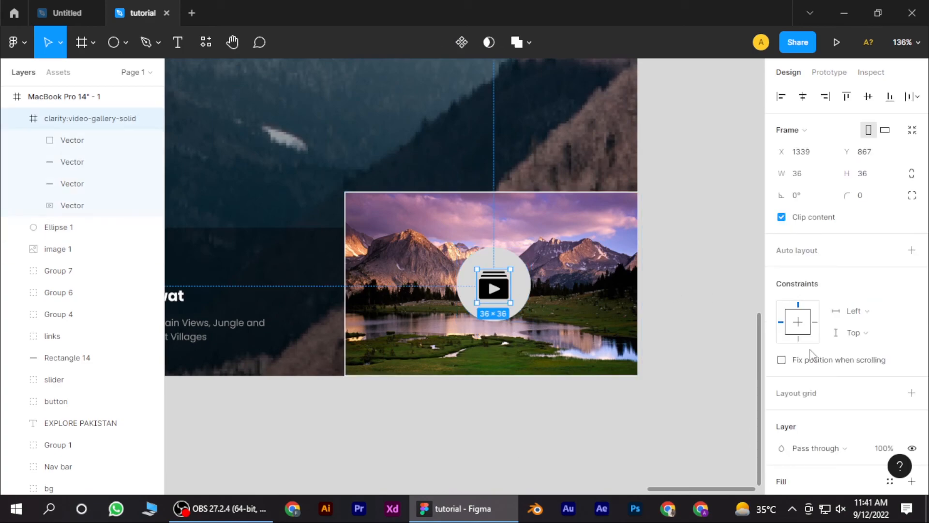
left_click(781, 455)
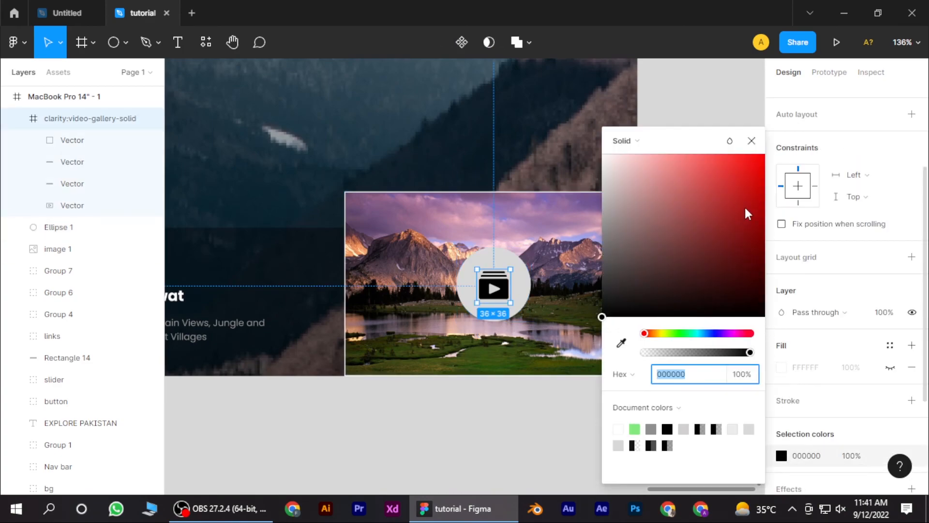
left_click_drag(746, 218, 770, 155)
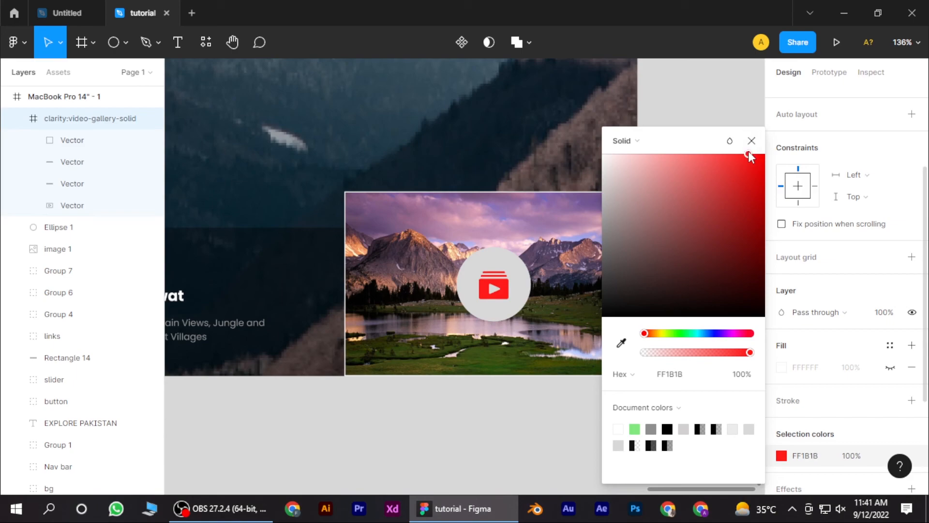
left_click(751, 141)
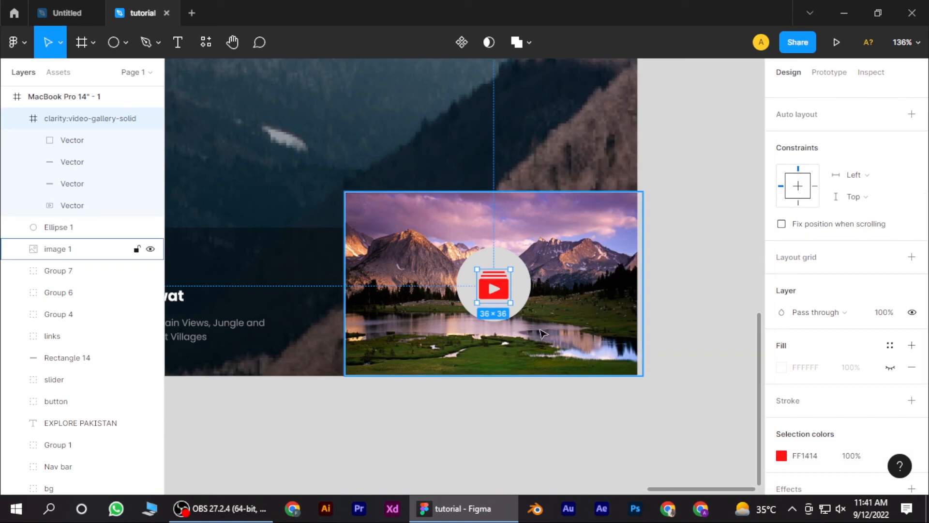
Put the grey circle behind the video icon into its own group.
scroll(496, 298, "up", 3)
left_click(525, 291)
key("ctrl+g")
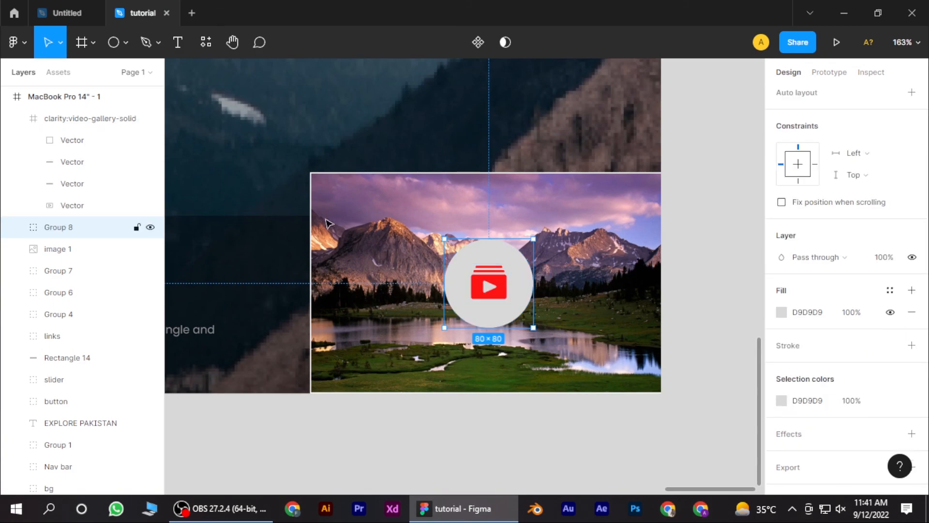
Rename the video icon's layer to "vid".
left_click(18, 118)
double_click(75, 119)
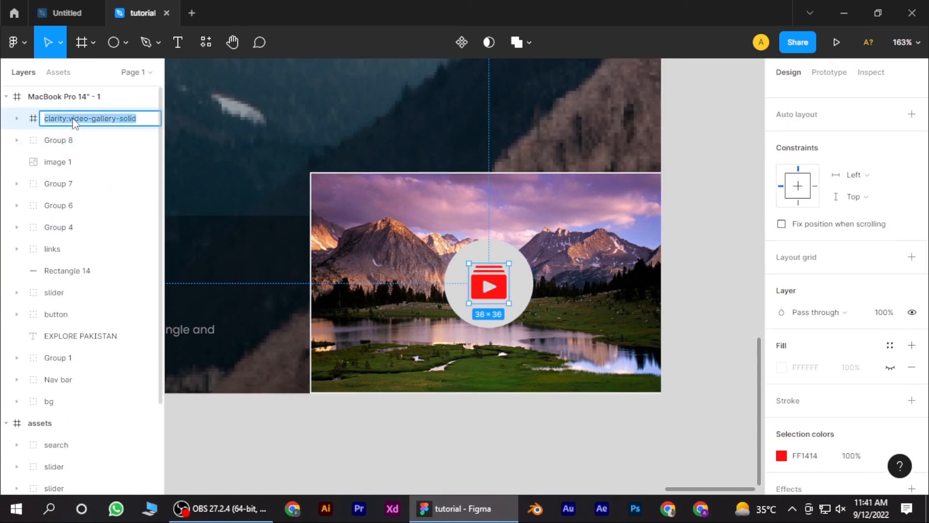
type("vid")
key("Return")
left_click(500, 434)
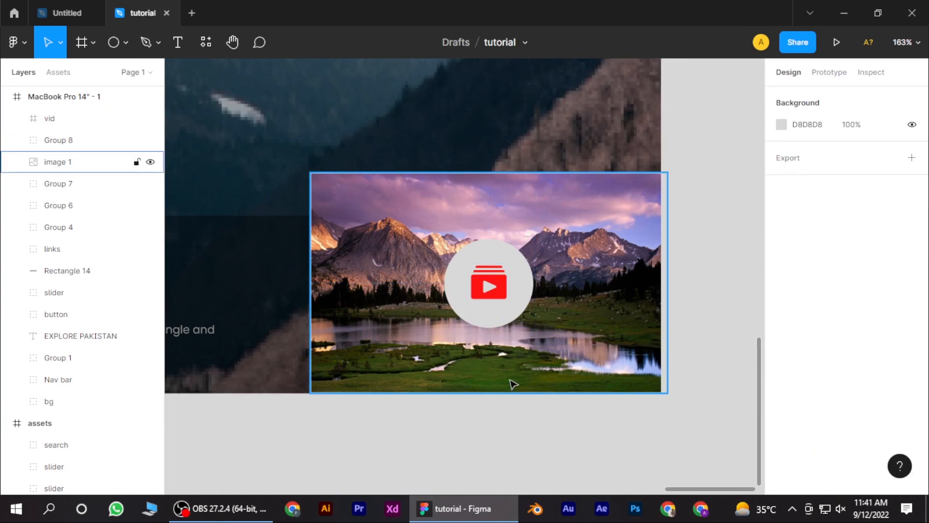
scroll(512, 384, "down", 8)
left_click_drag(475, 415, 513, 386)
scroll(366, 258, "up", 3)
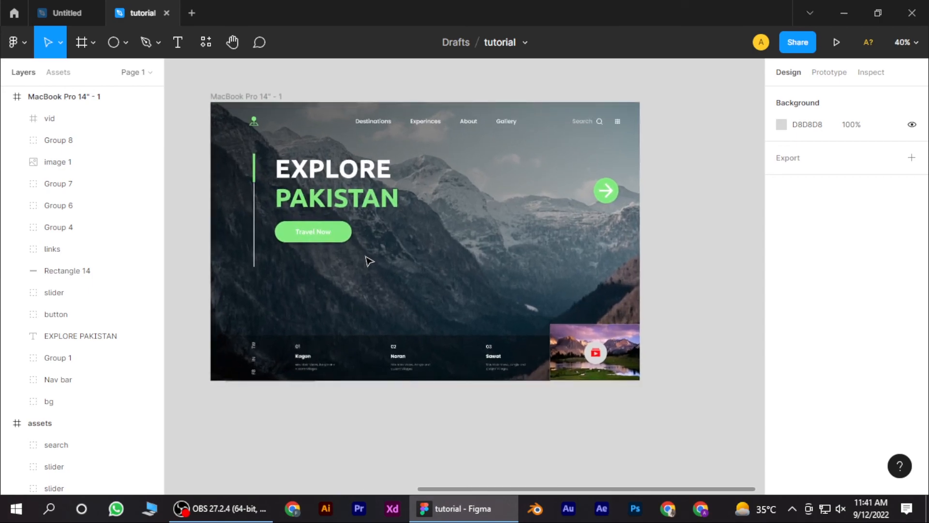